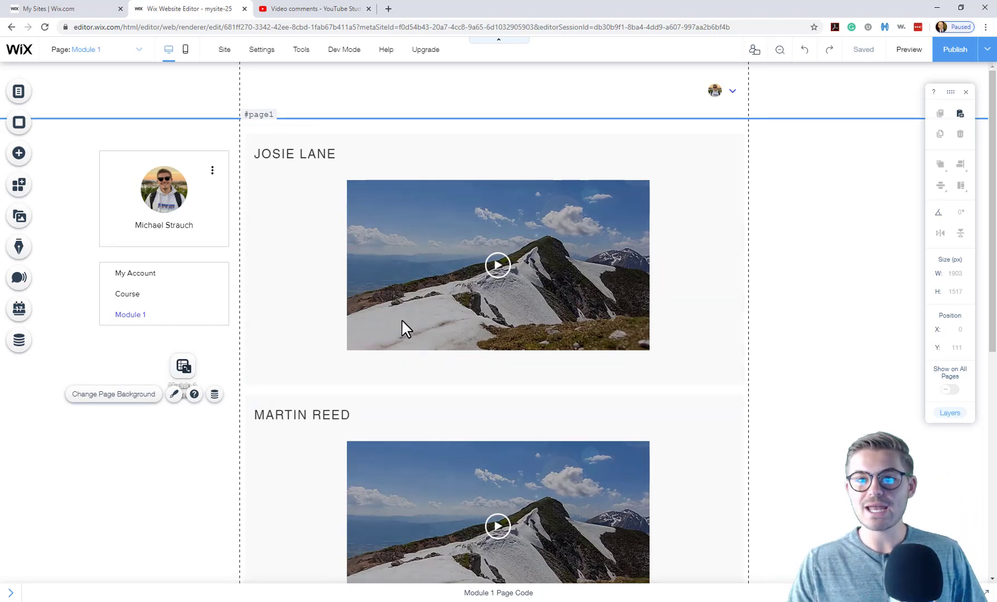
- Drag the first item's video player left to X 34, Y 215, under its title
click(325, 327)
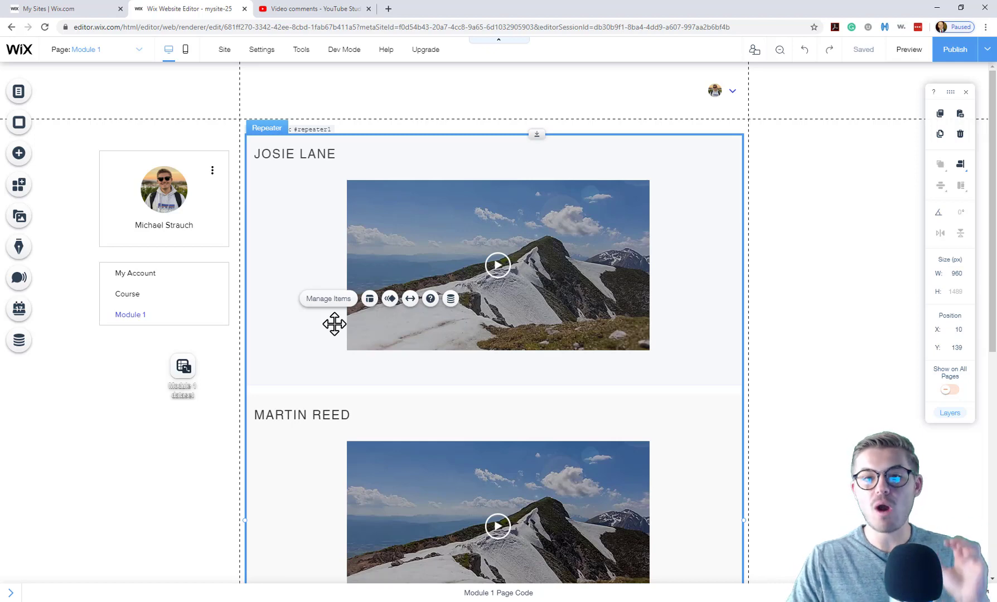
click(338, 156)
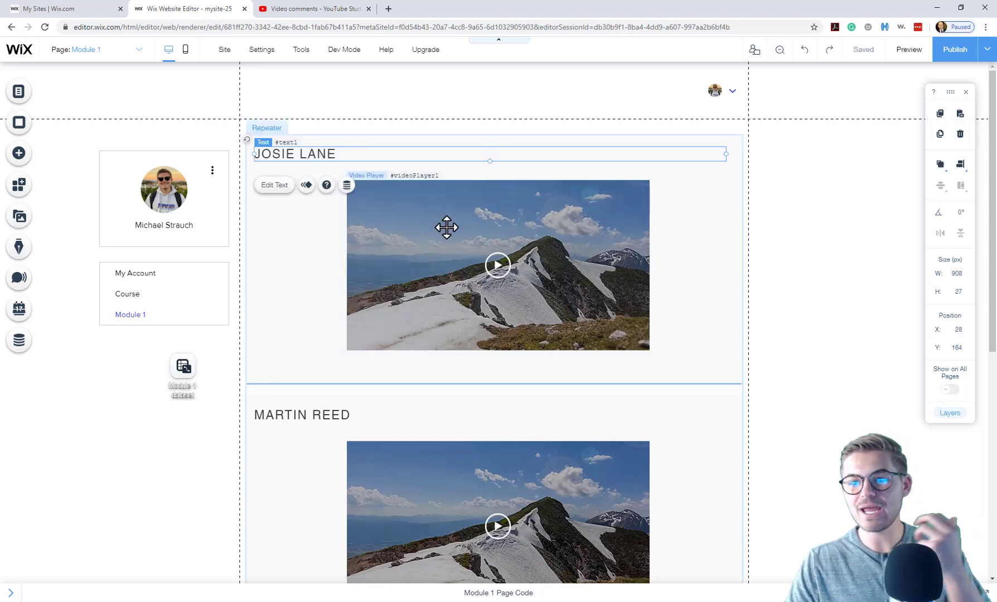
click(447, 226)
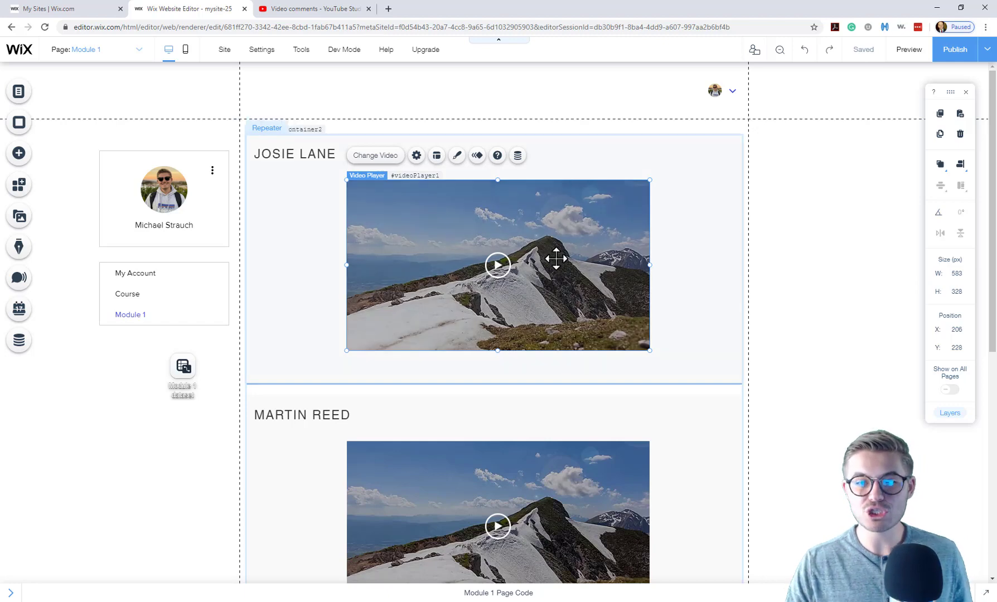
drag(449, 259, 385, 256)
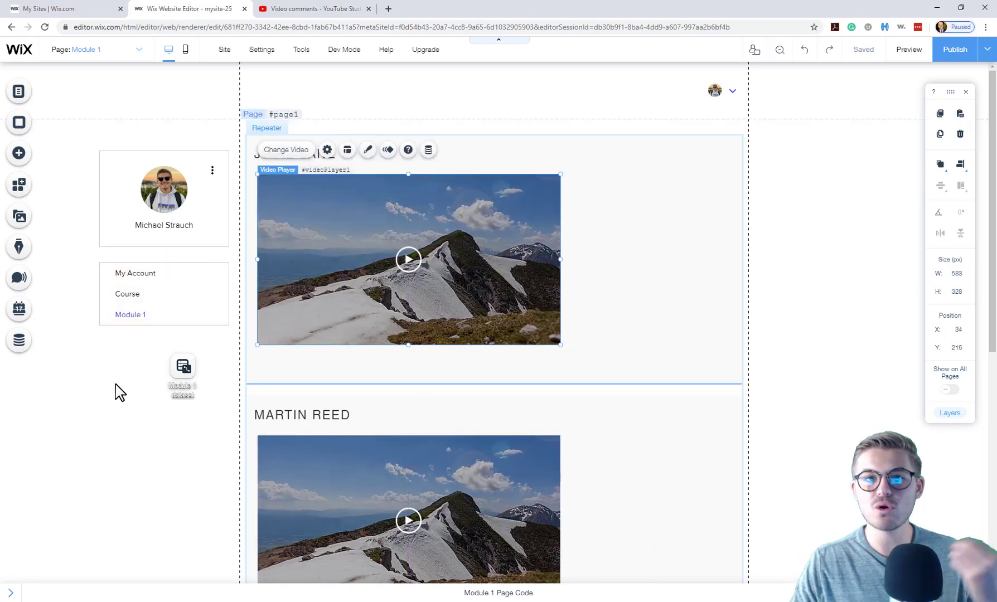
- In Course Content, add a new field named 'Image Add' with field type Image and save it
click(19, 342)
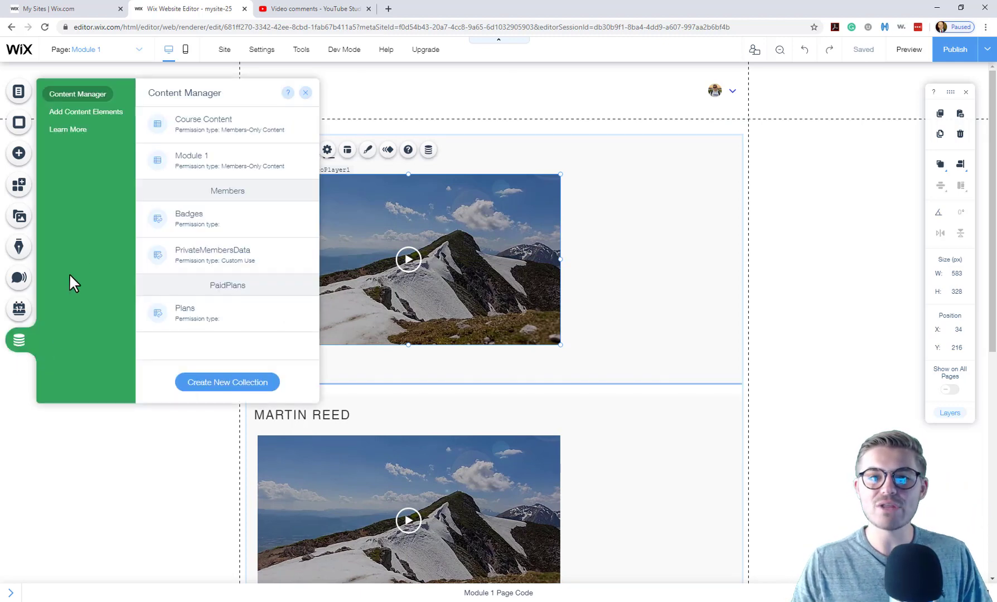
click(203, 130)
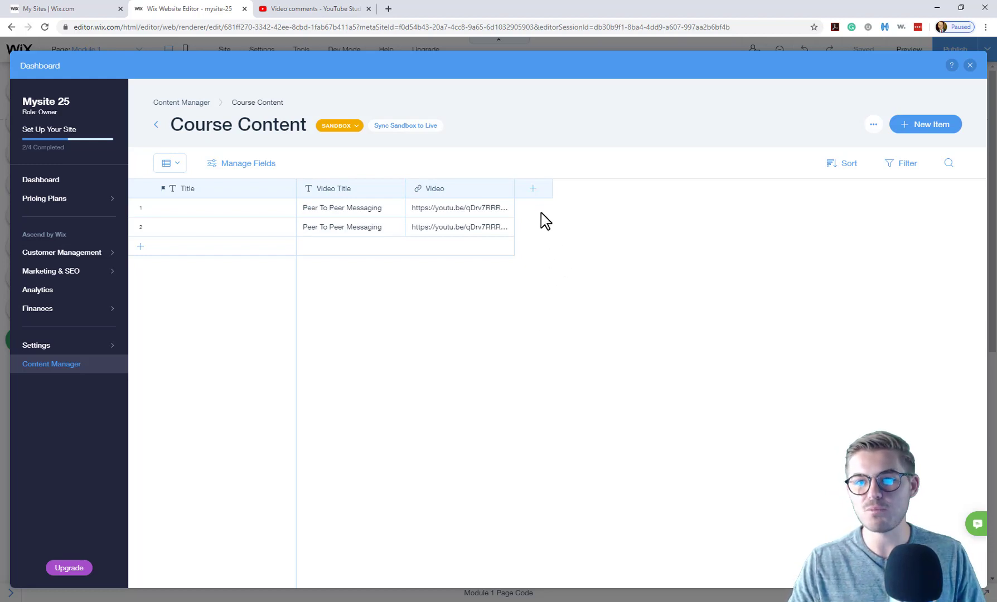
click(533, 189)
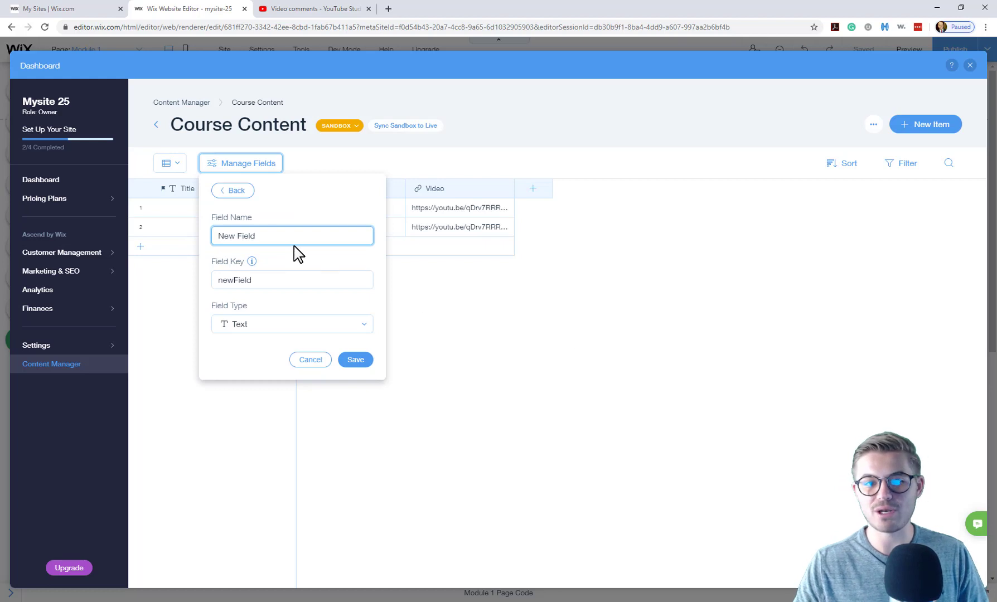
triple_click(272, 233)
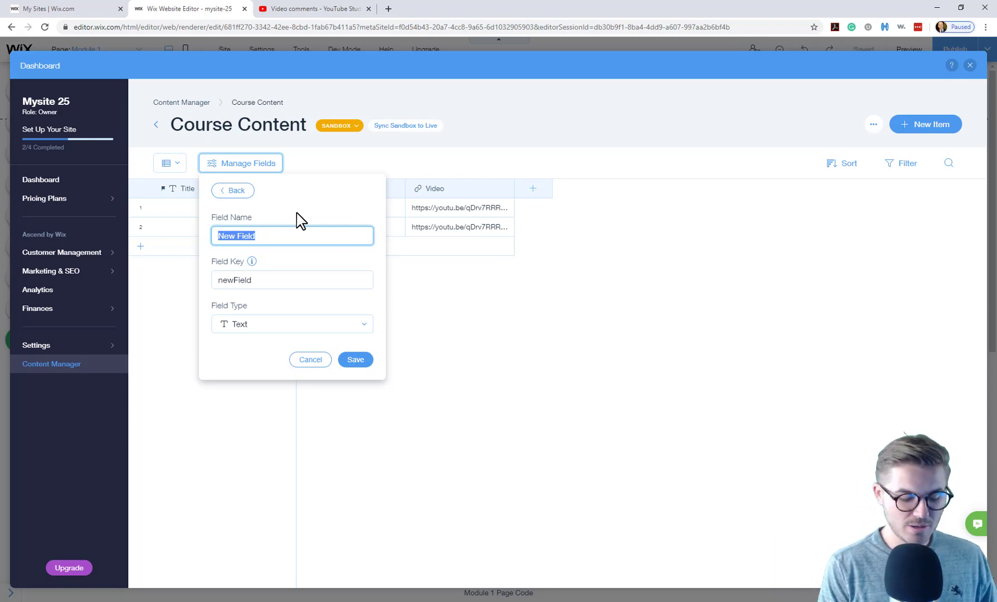
text(Image Add)
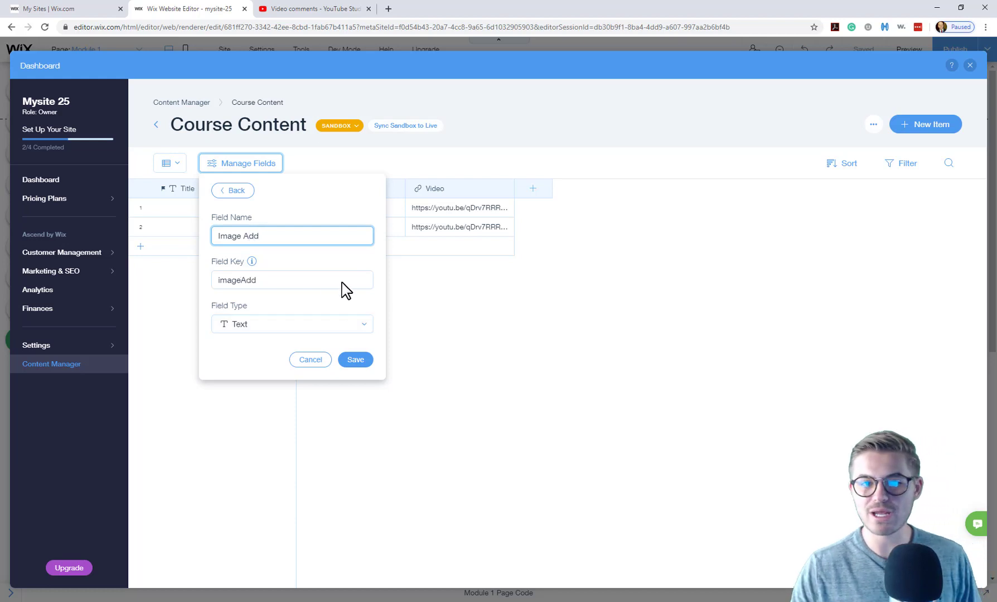
click(307, 334)
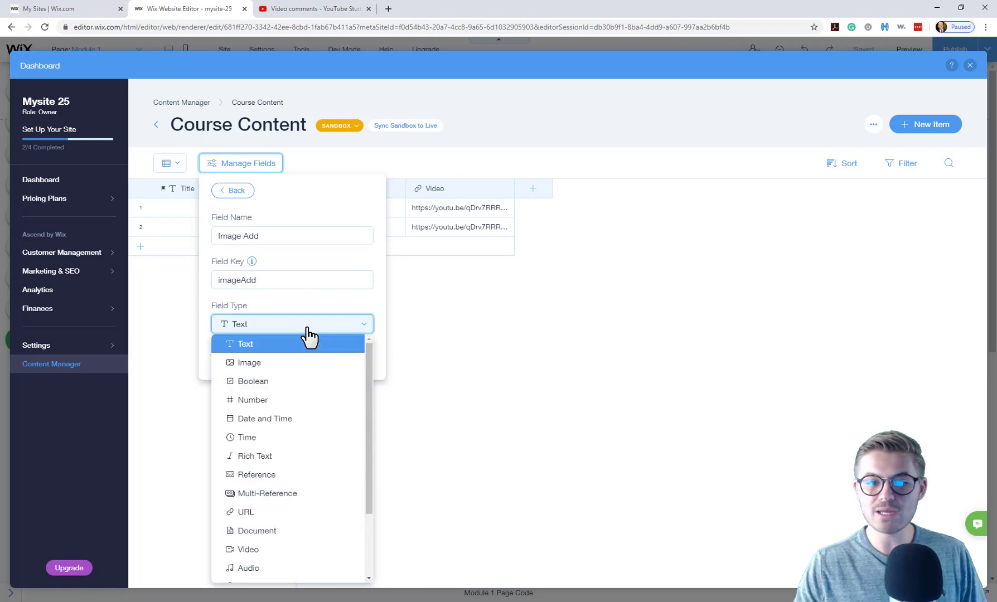
click(284, 370)
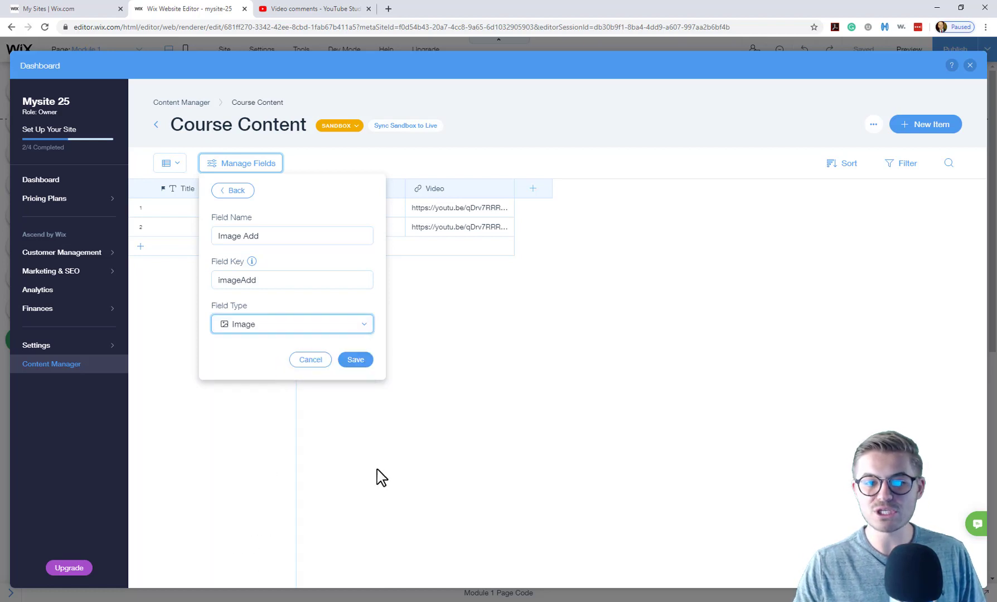
click(360, 361)
click(590, 332)
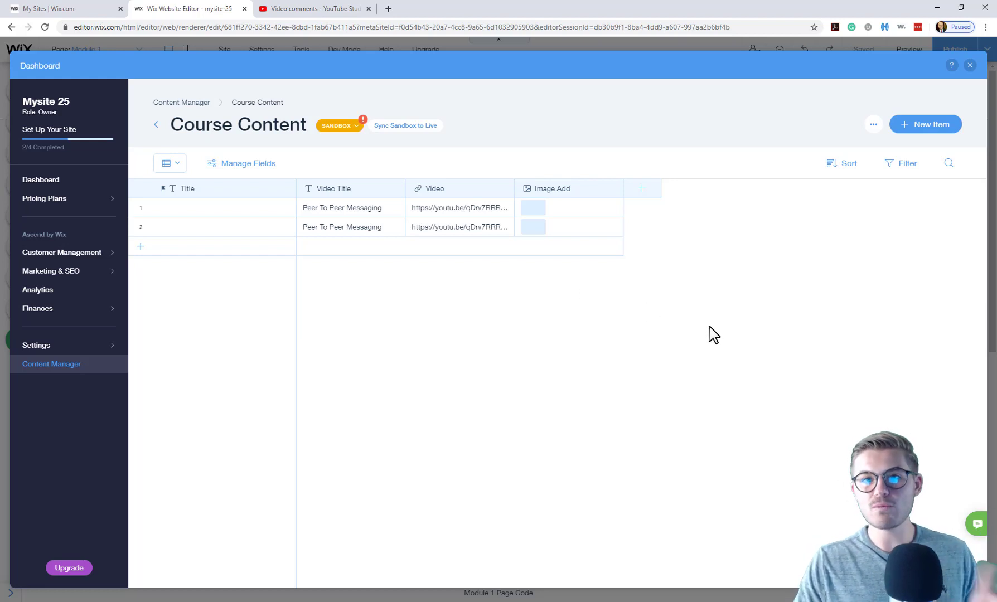
- Upload IMG_0023.jpg from the Wix account into row 1's Image Add cell
click(535, 210)
click(535, 216)
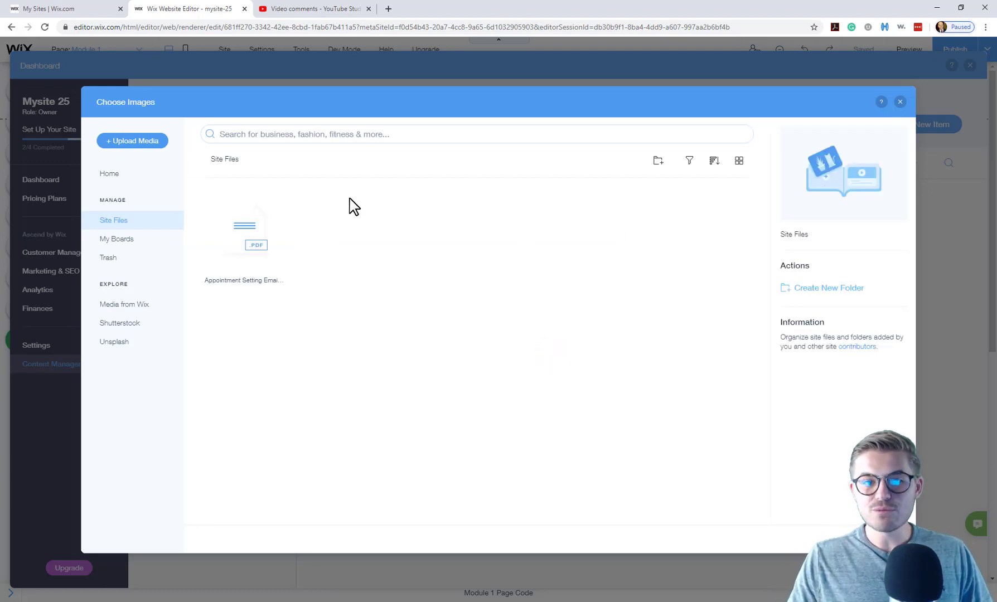
click(139, 142)
click(298, 233)
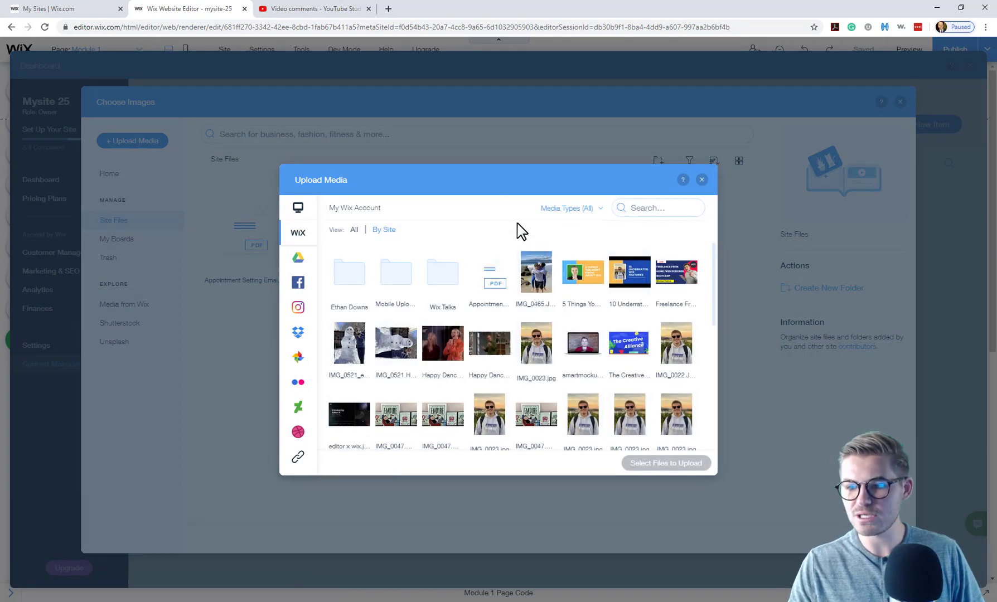
double_click(540, 354)
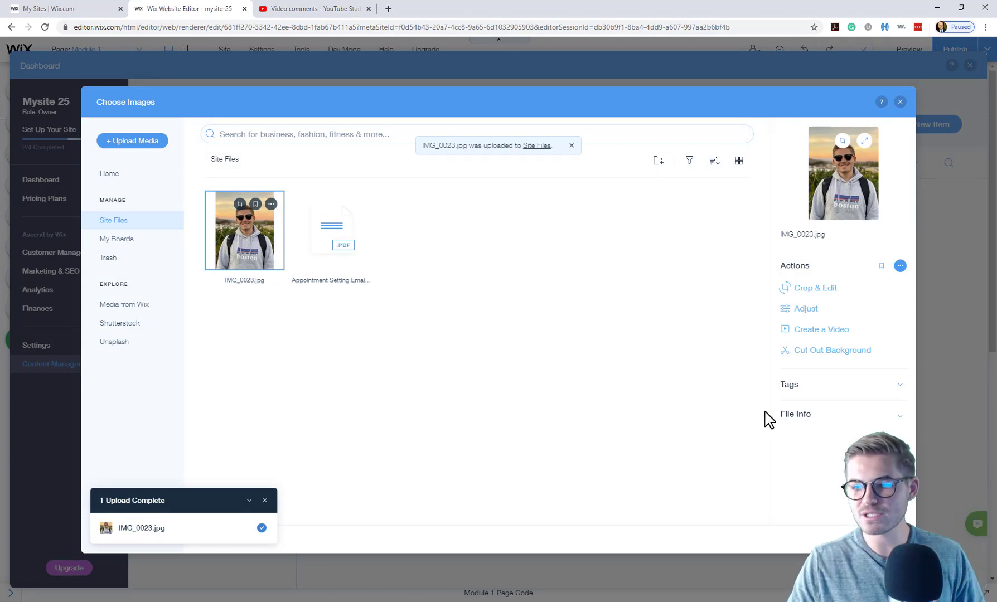
click(870, 538)
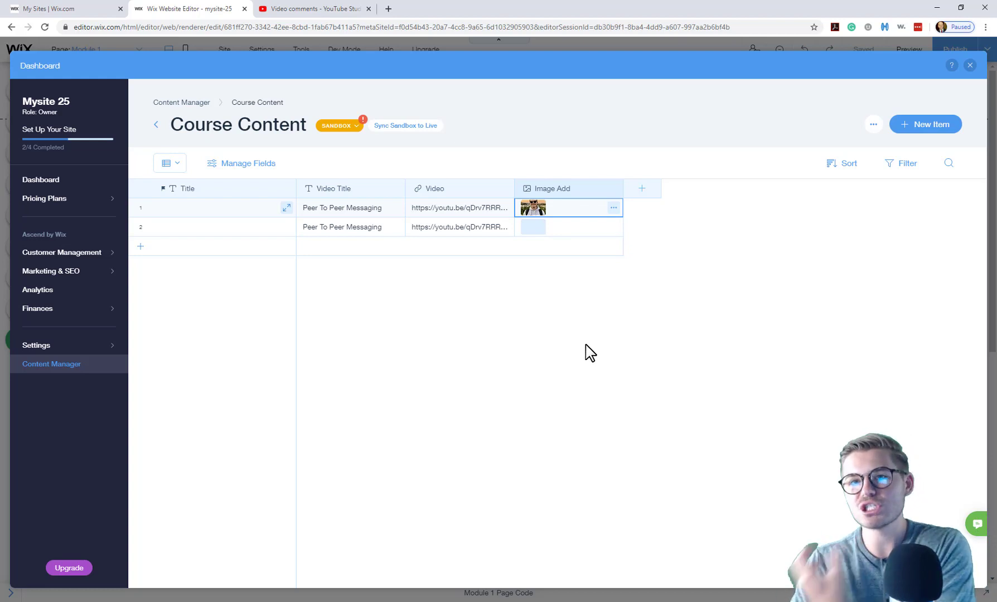
- Insert IMG_0023 from My Image Uploads, shrink it to 176×234, and place it right of the video
click(971, 65)
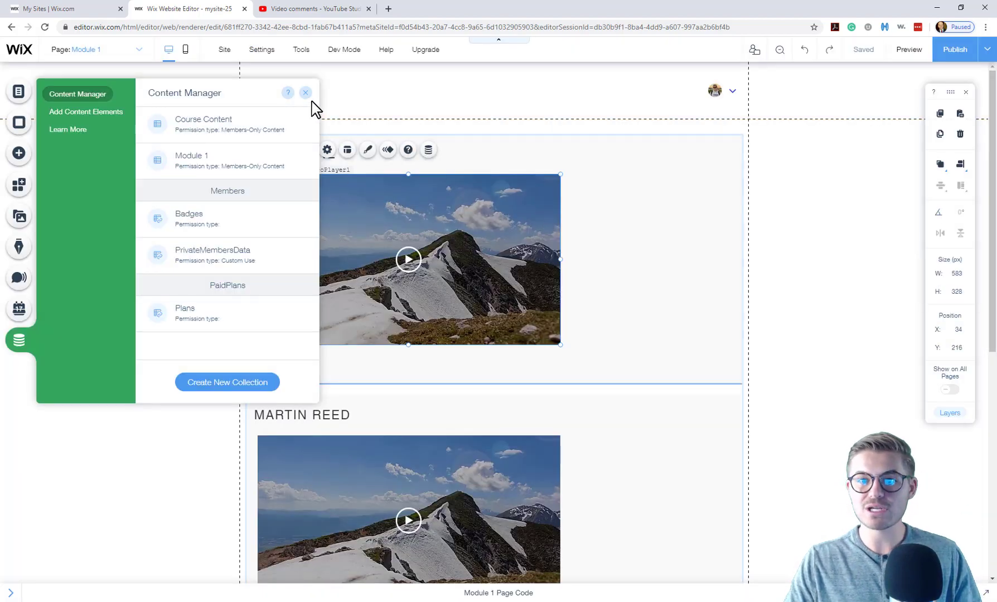
click(306, 94)
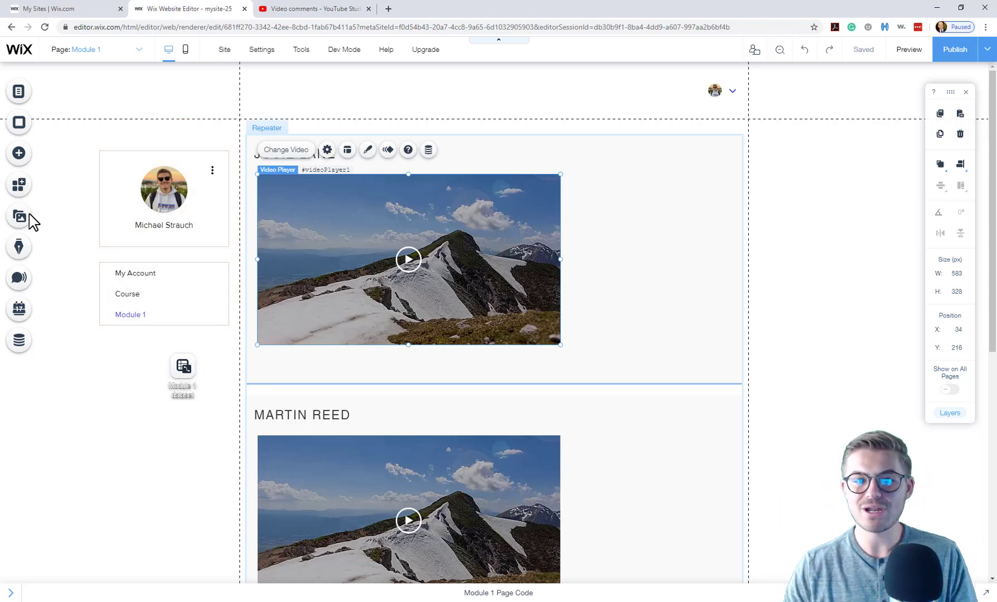
click(18, 154)
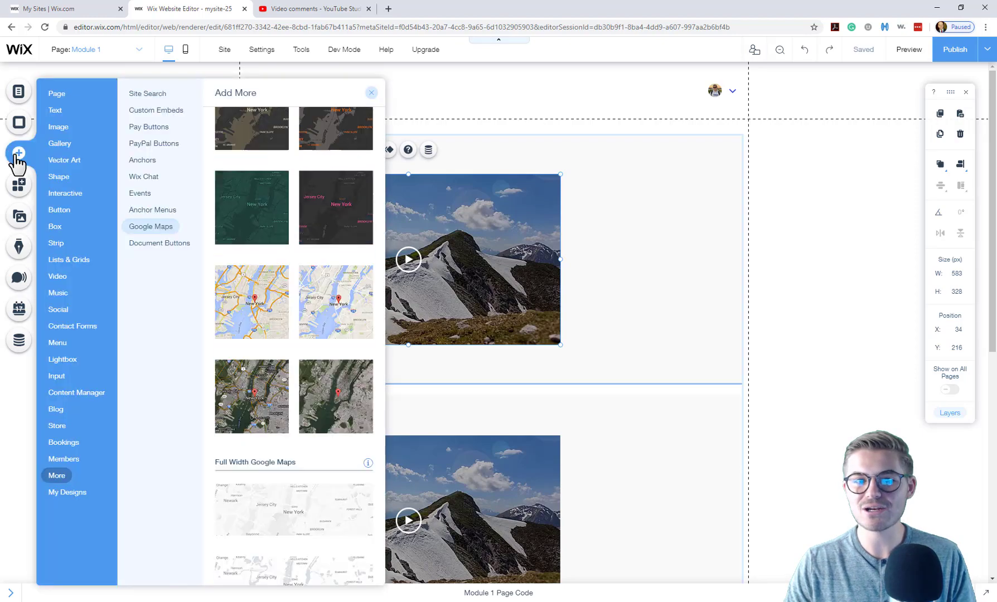
mouse_move(53, 124)
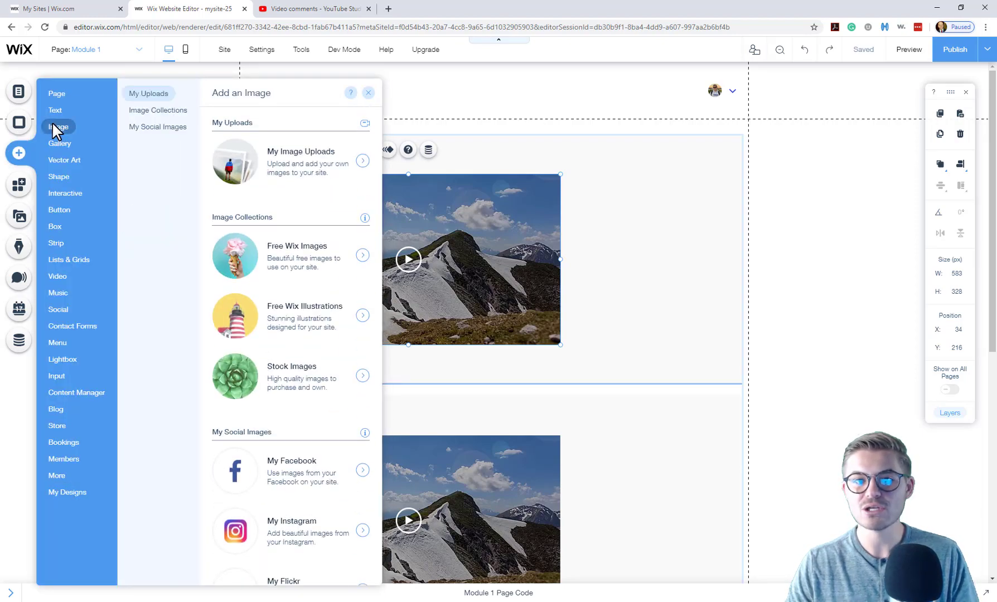
click(266, 164)
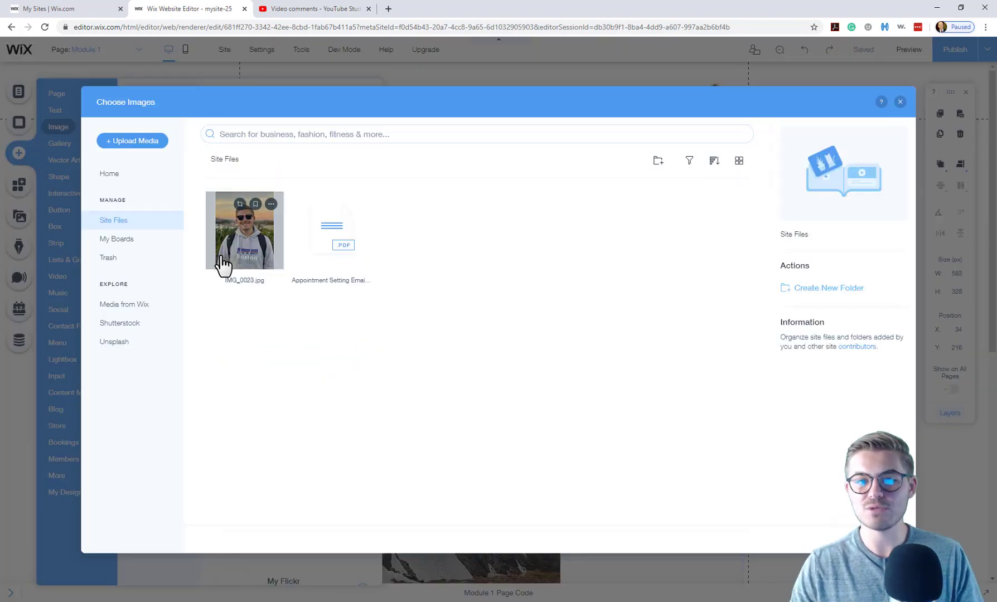
click(256, 252)
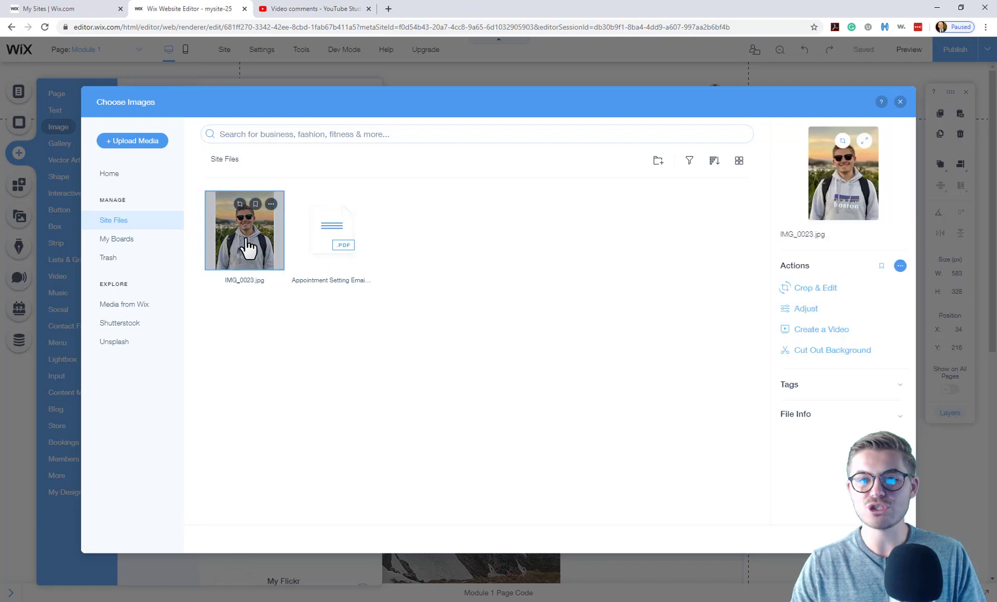
double_click(256, 251)
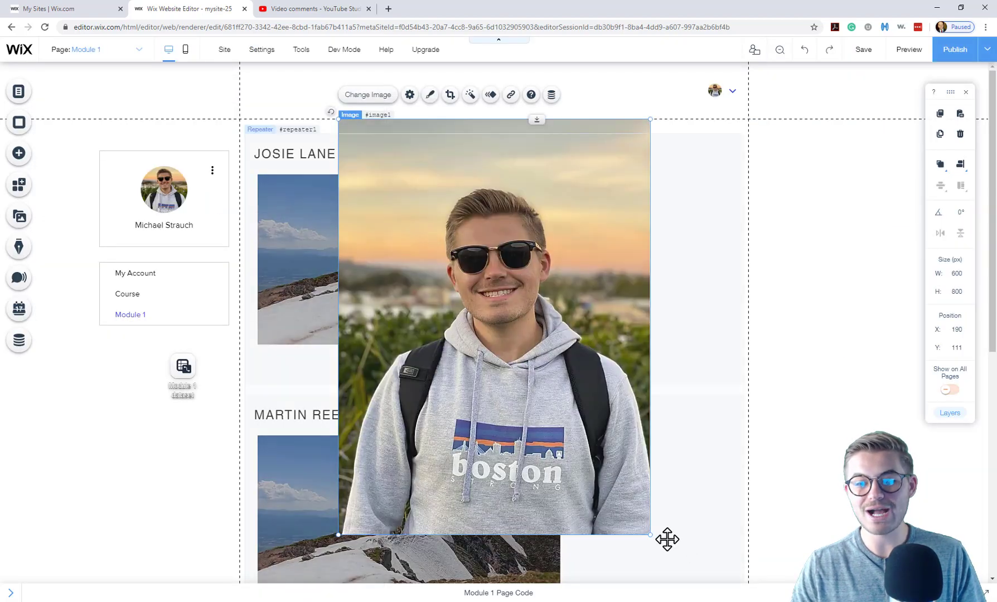
drag(649, 534, 415, 258)
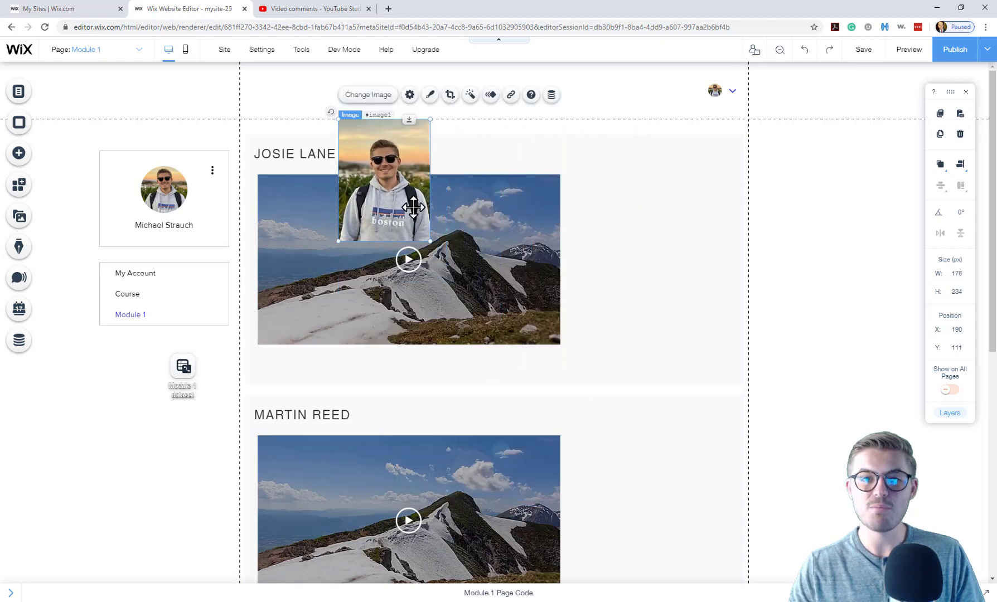
drag(428, 202, 641, 265)
- Select the portrait image inside the first item of the course repeater
scroll(674, 464, down, 3)
scroll(674, 465, down, 2)
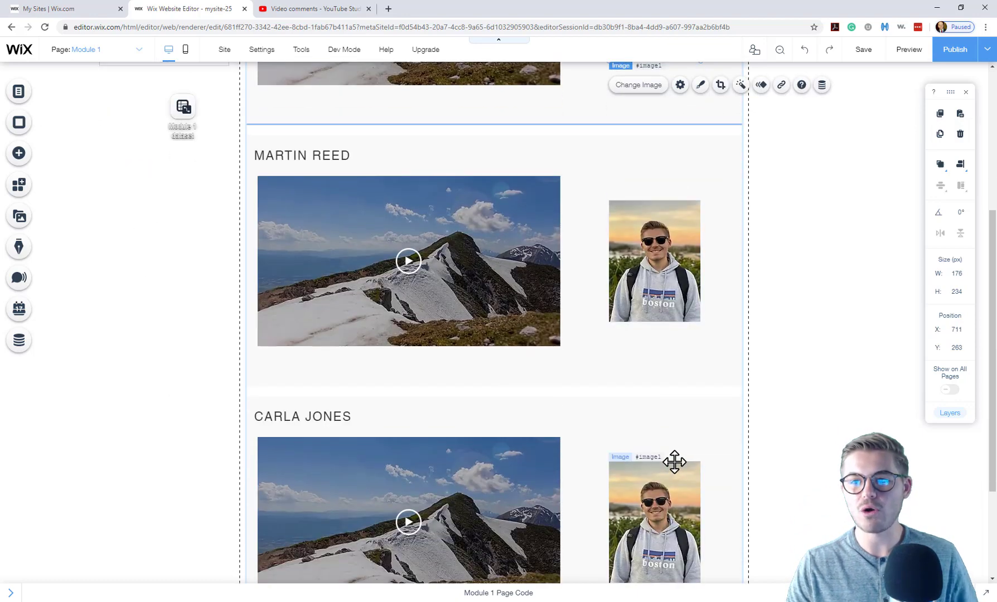
scroll(674, 463, up, 5)
click(891, 350)
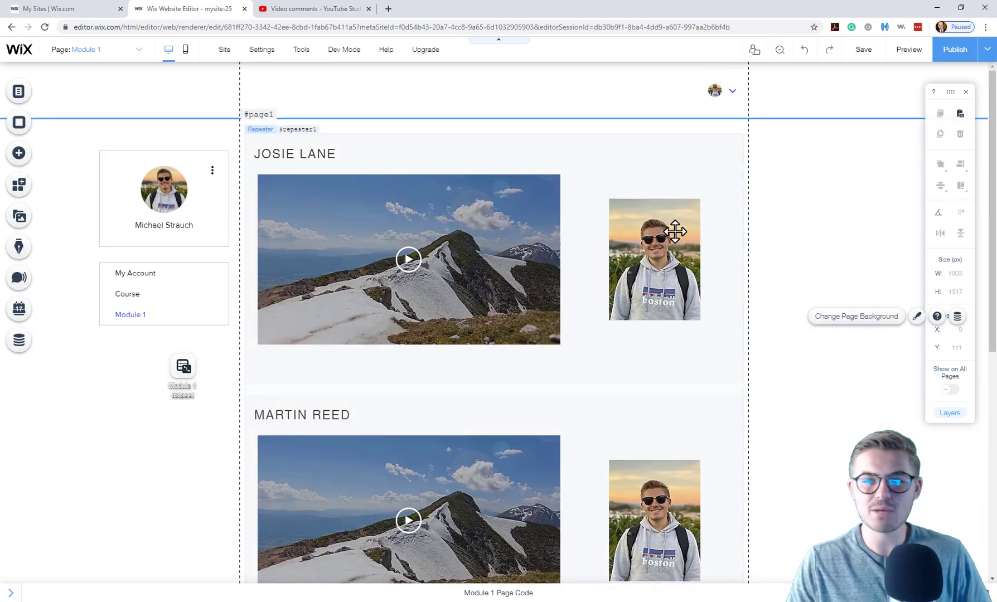
click(653, 262)
click(653, 262)
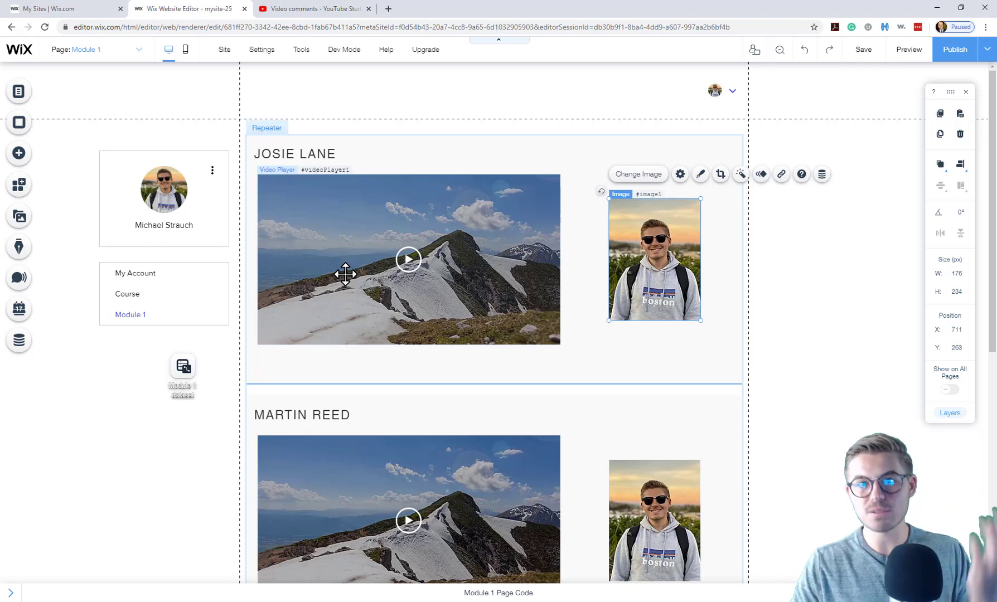
- Connect the portrait to the Module 1 dataset and browse its image source fields without choosing one
click(822, 174)
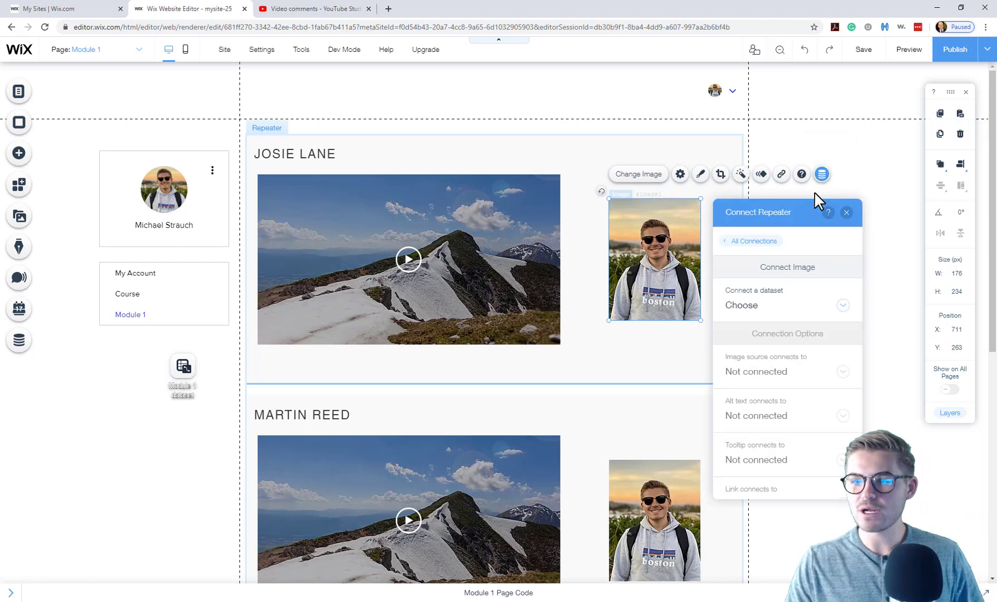
click(765, 308)
click(775, 328)
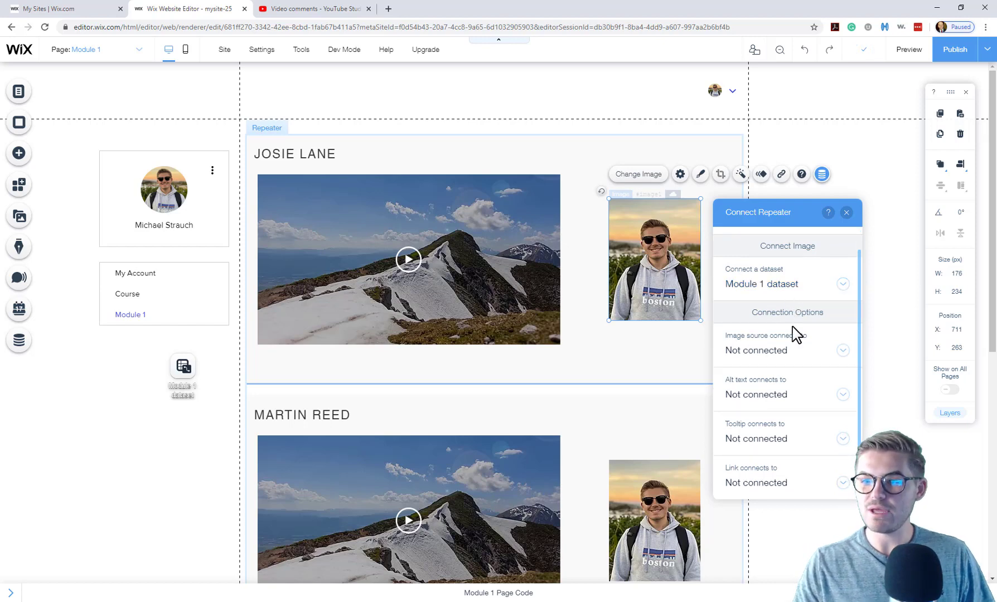
click(793, 351)
scroll(785, 395, down, 1)
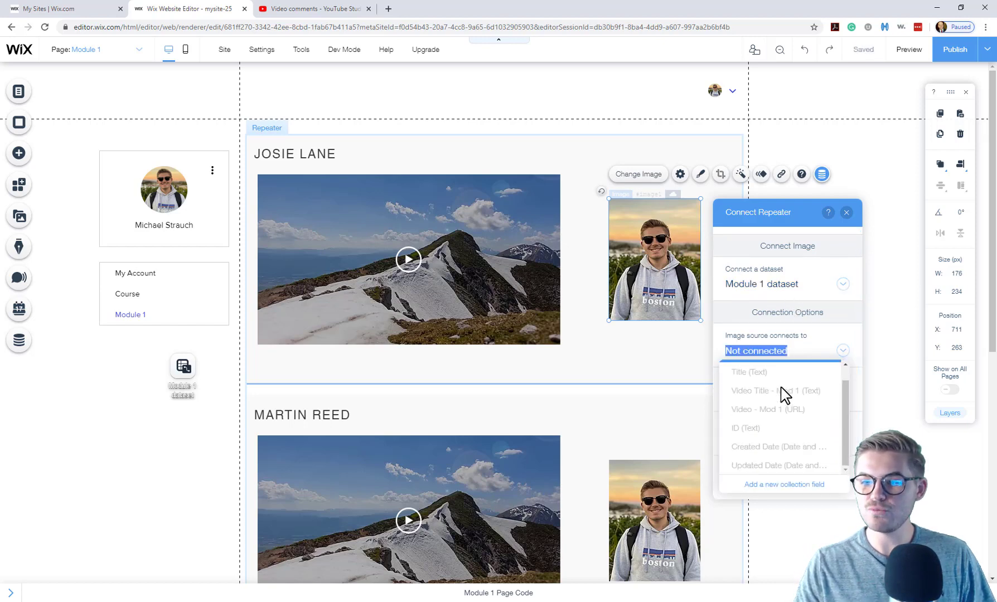
scroll(785, 395, up, 1)
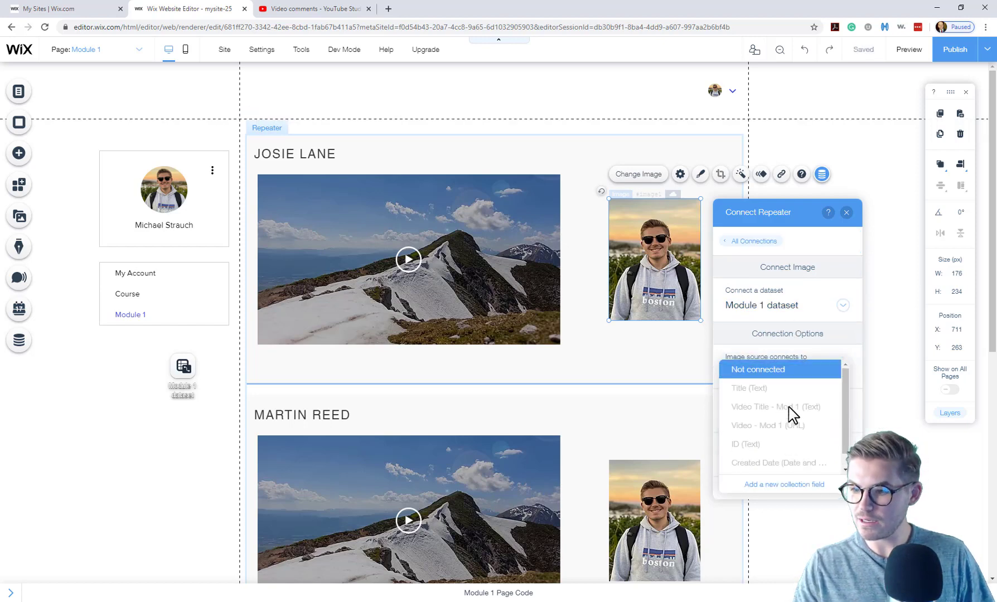
scroll(790, 400, down, 1)
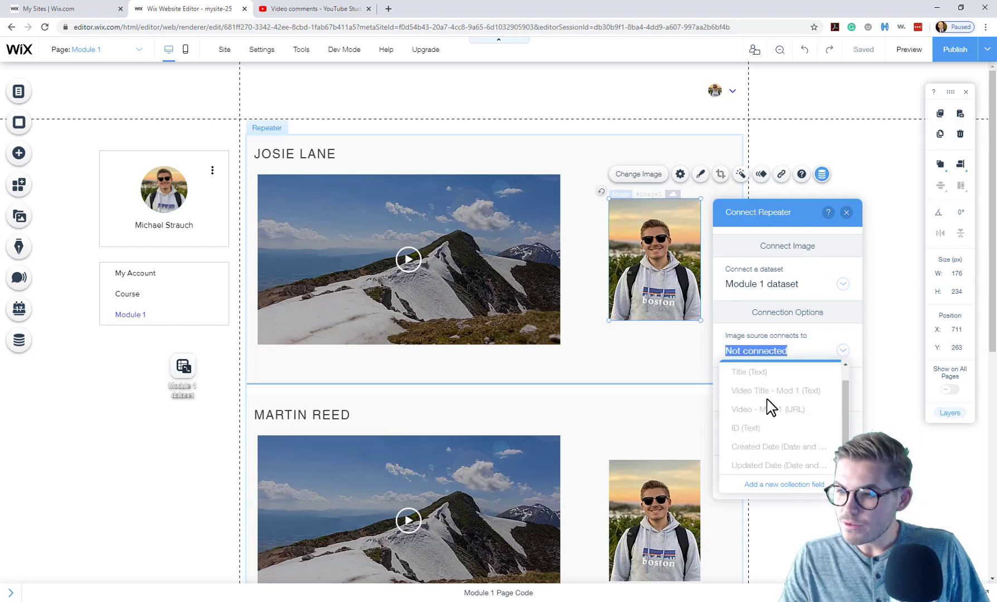
scroll(771, 407, up, 1)
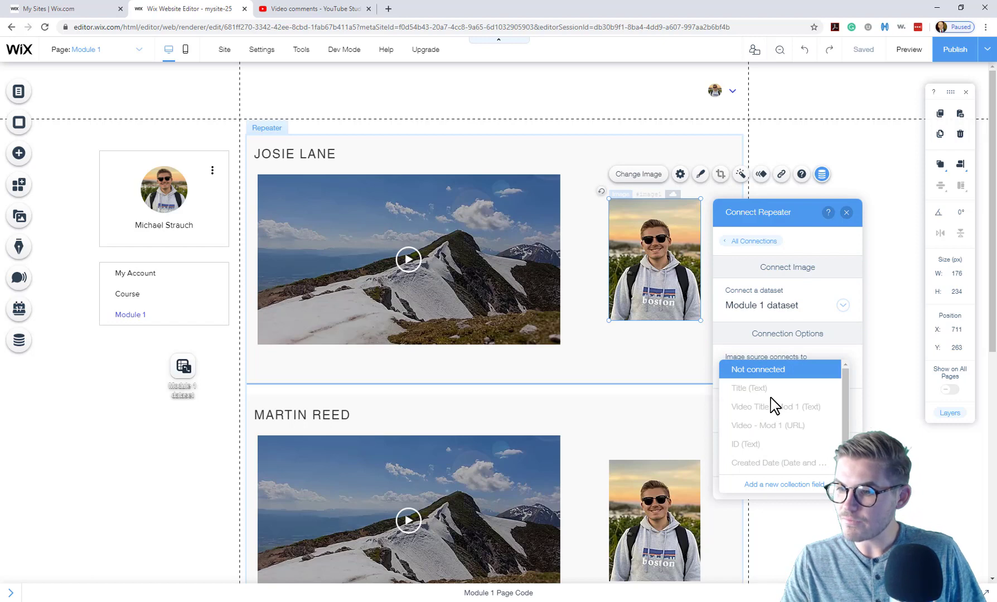
scroll(772, 407, down, 1)
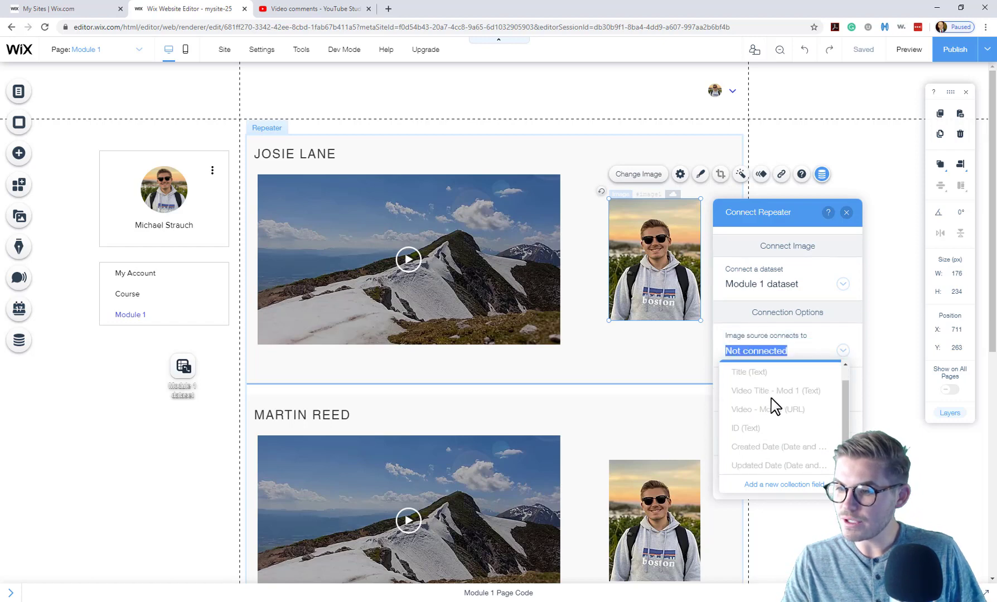
click(835, 330)
- Save the site, close the connection settings, and open the Module 1 dataset's collection
click(864, 49)
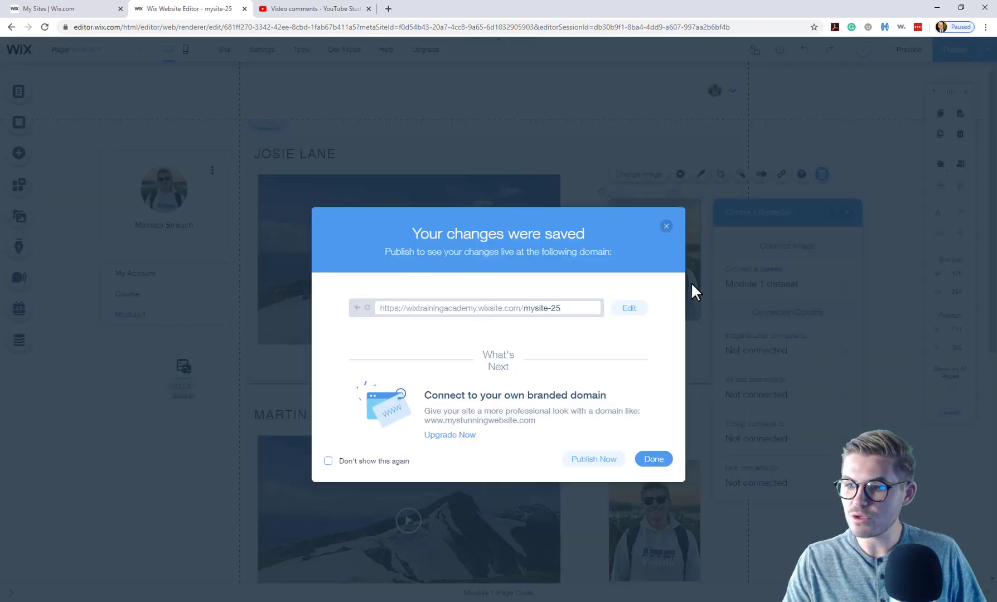
click(666, 228)
click(847, 212)
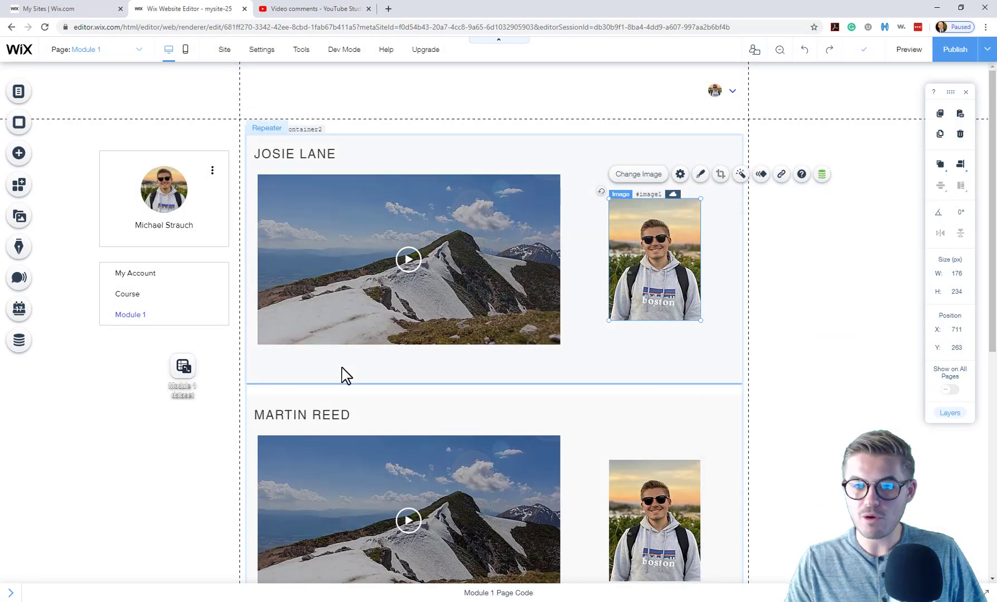
double_click(175, 371)
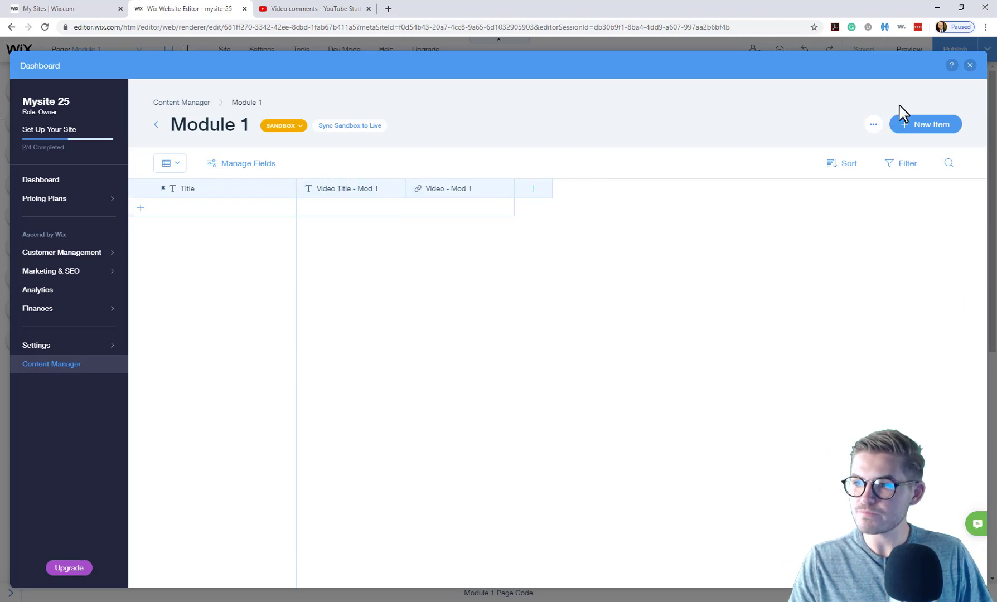
- Close the Module 1 Content Manager dashboard to return to the page canvas
click(969, 65)
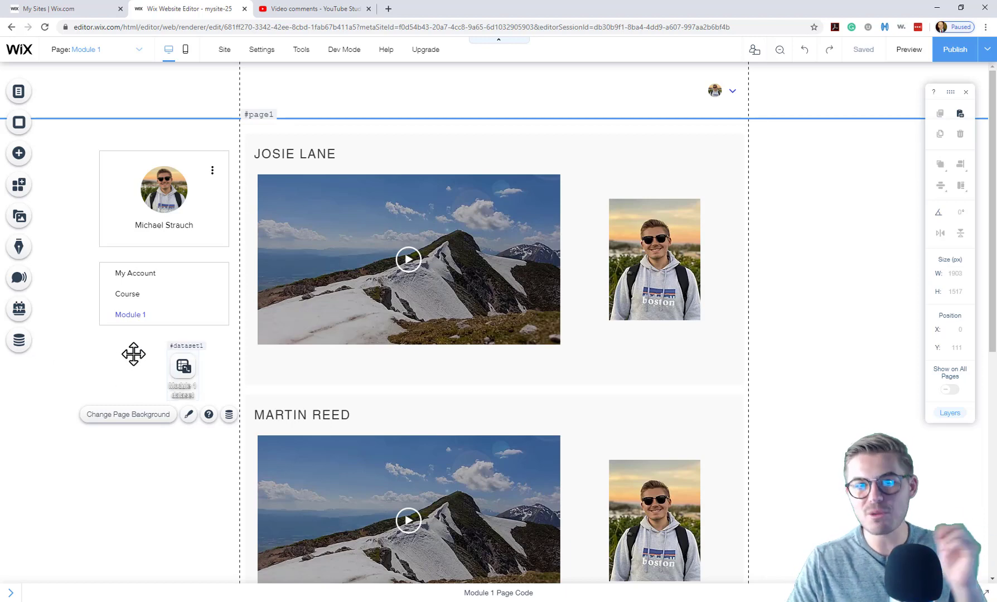
- Add a dataset (#dataset2) in the left margin and connect it to the Course Content collection
click(23, 349)
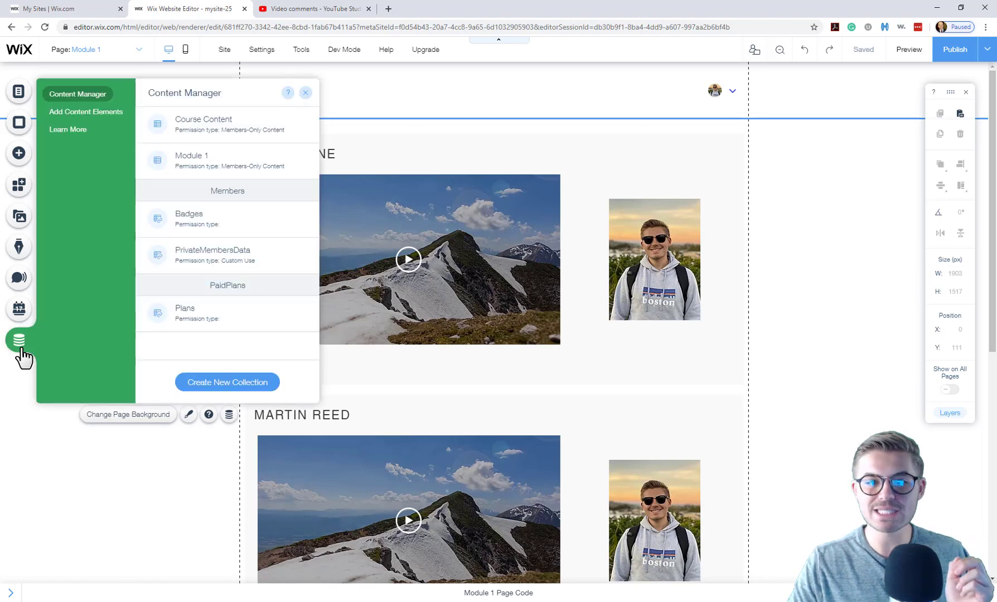
click(106, 113)
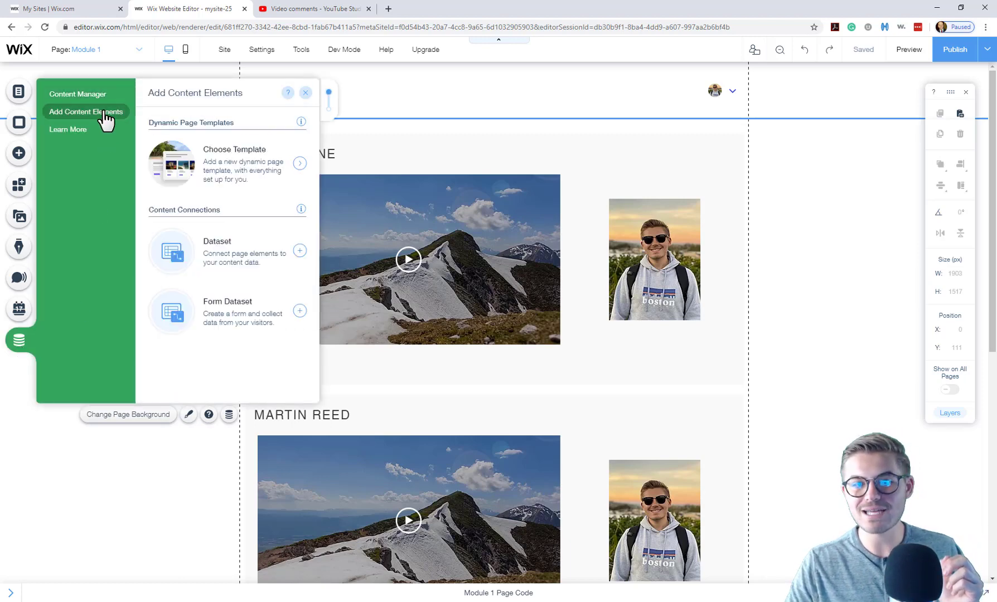
click(233, 257)
drag(506, 332, 188, 449)
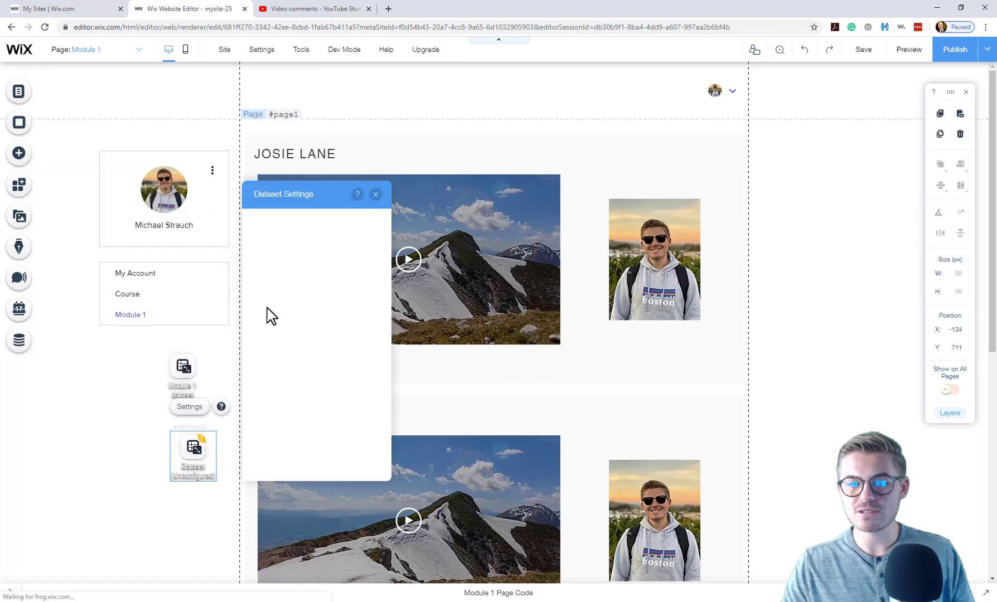
click(294, 236)
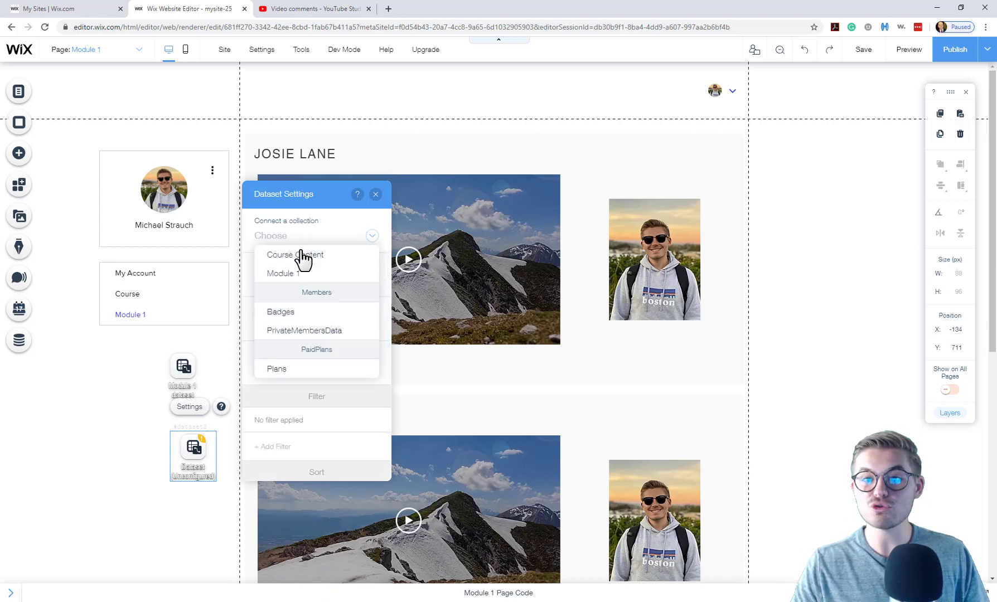
click(301, 255)
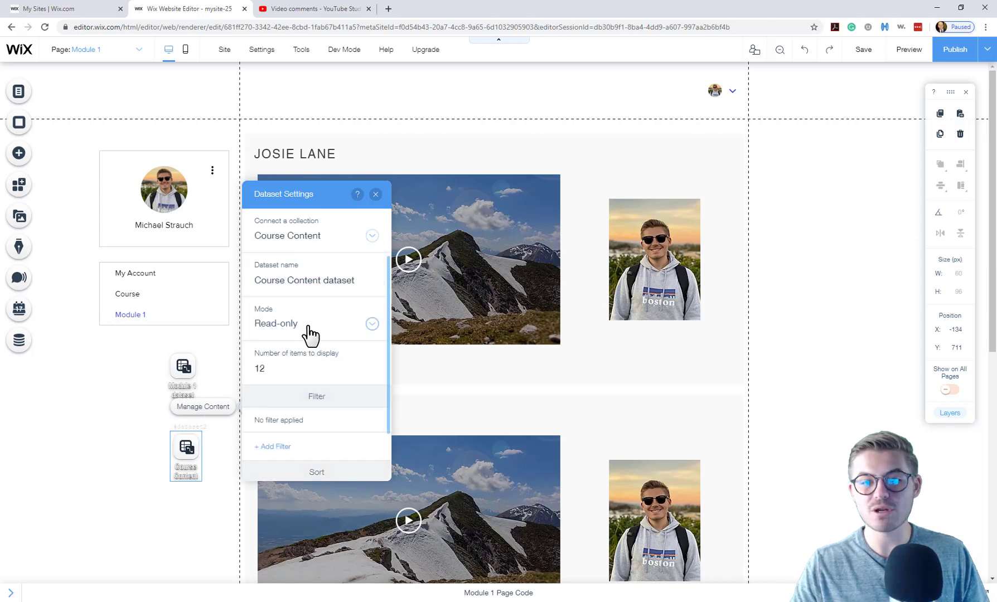
click(376, 195)
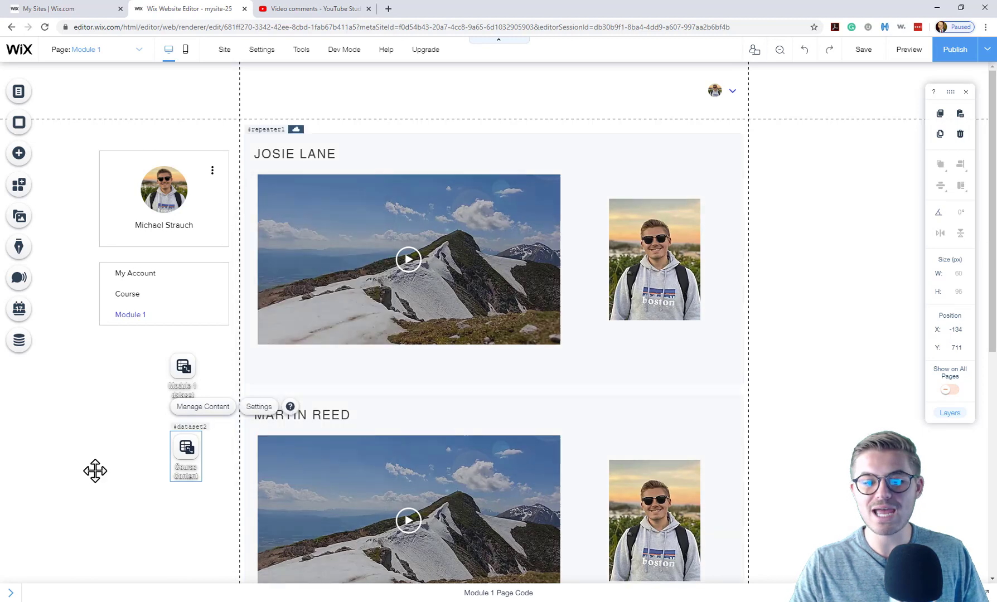
- Deselect the new dataset and select the portrait image in the first repeater item
click(108, 487)
click(136, 486)
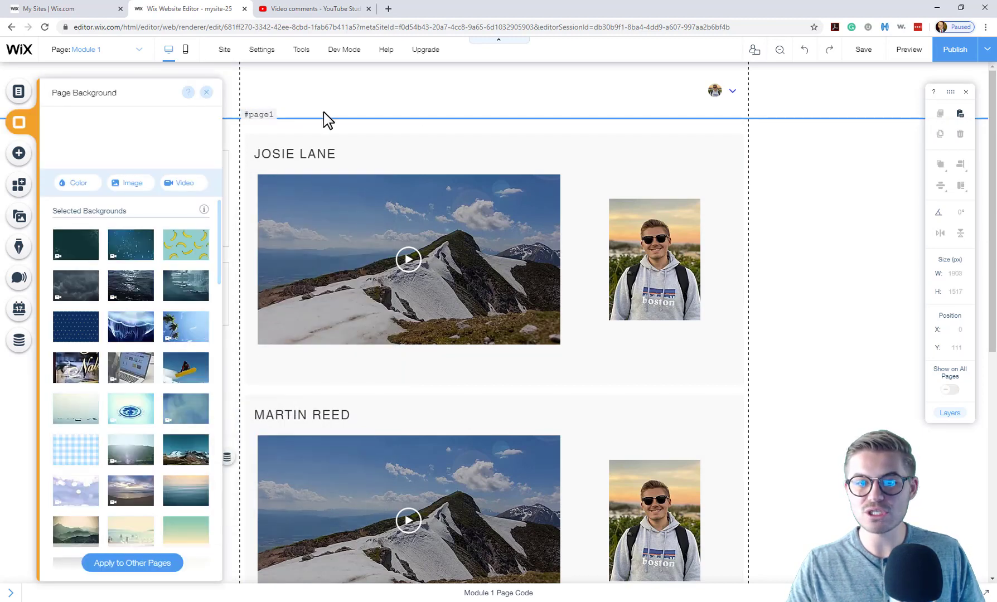
click(210, 101)
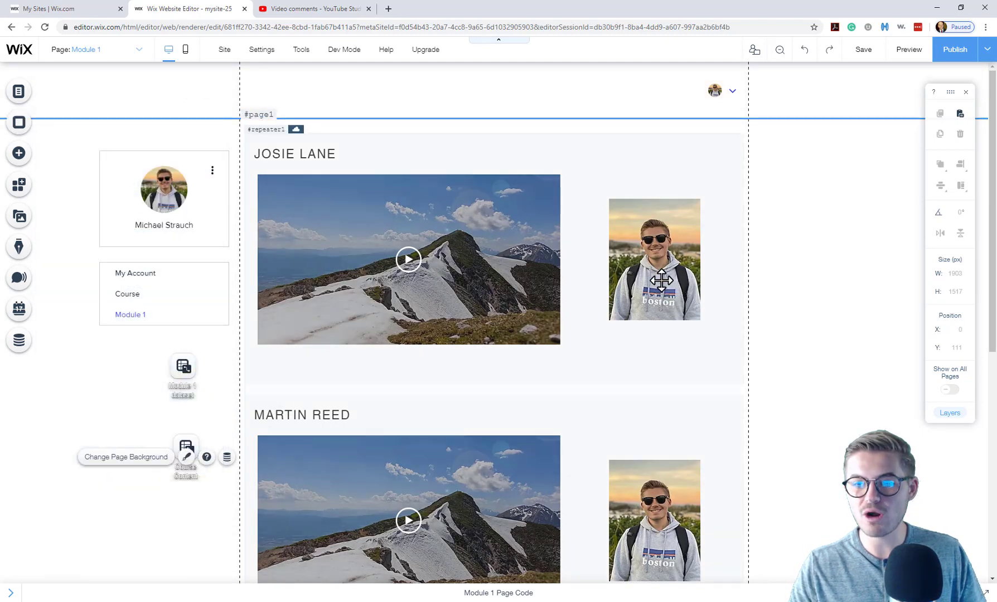
click(656, 277)
click(656, 277)
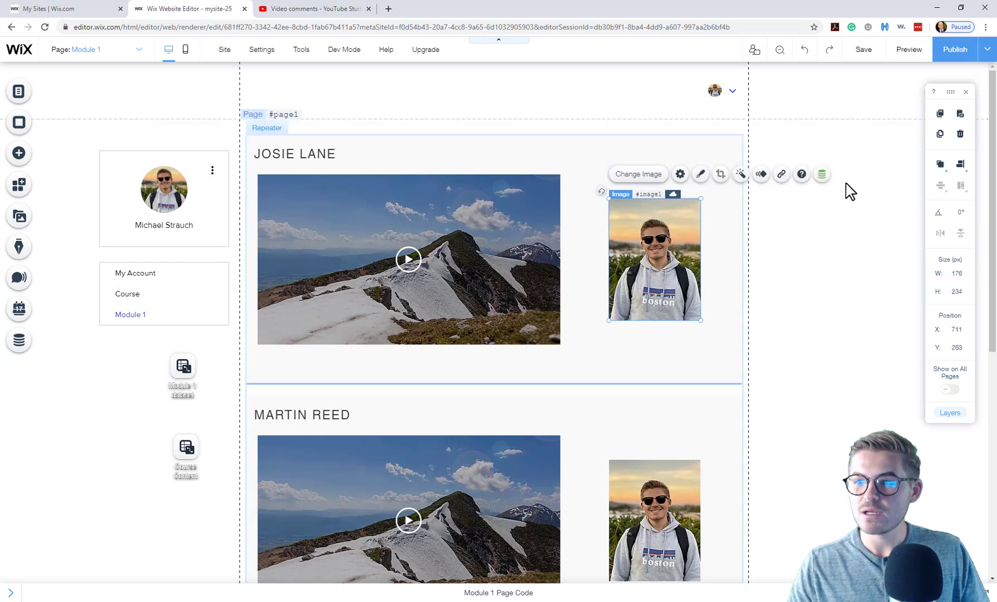
- Connect the portrait's image source to Course Content's Image Add field and save the site
click(821, 175)
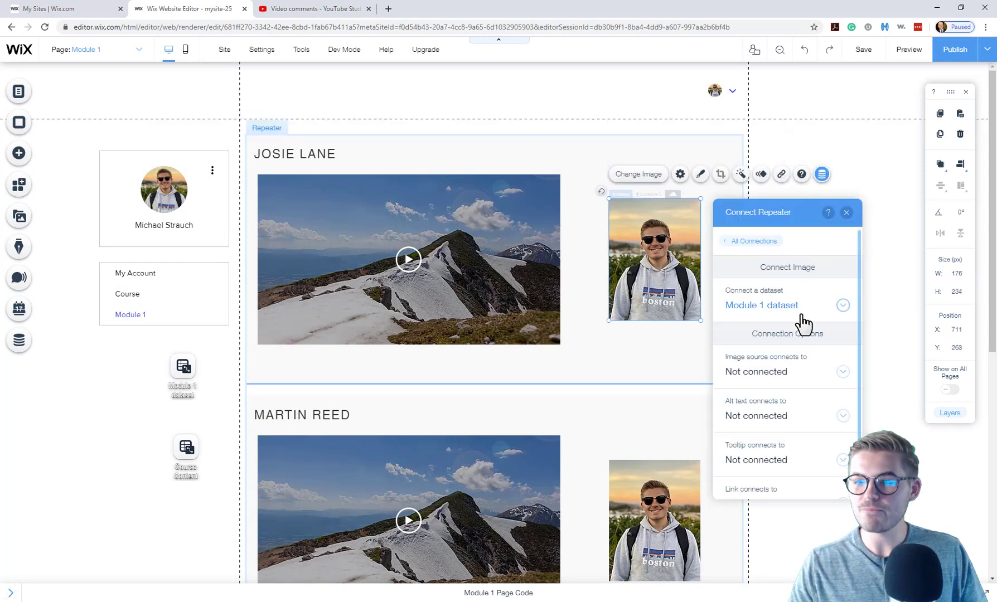
click(800, 318)
click(801, 345)
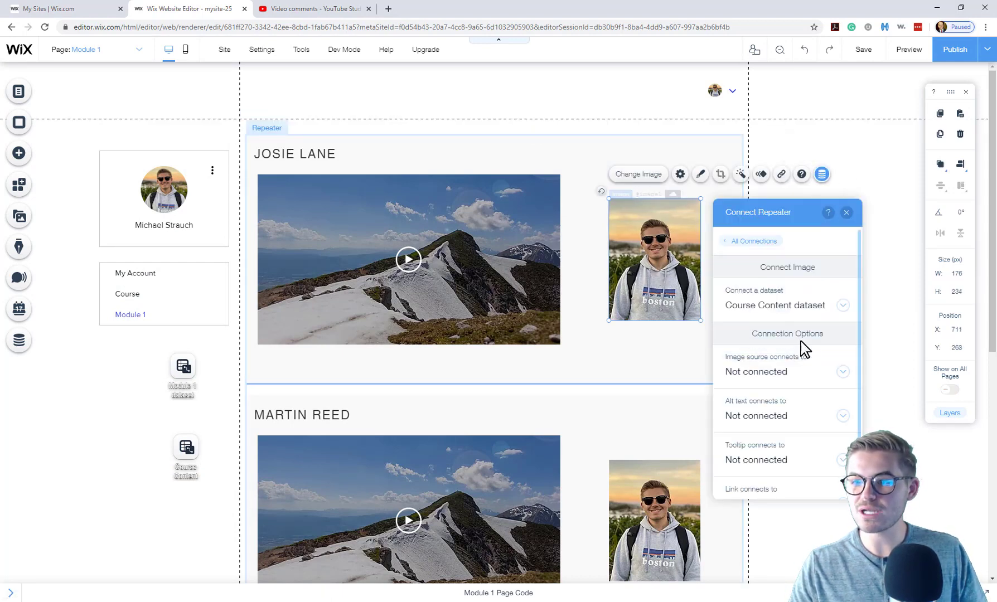
click(782, 379)
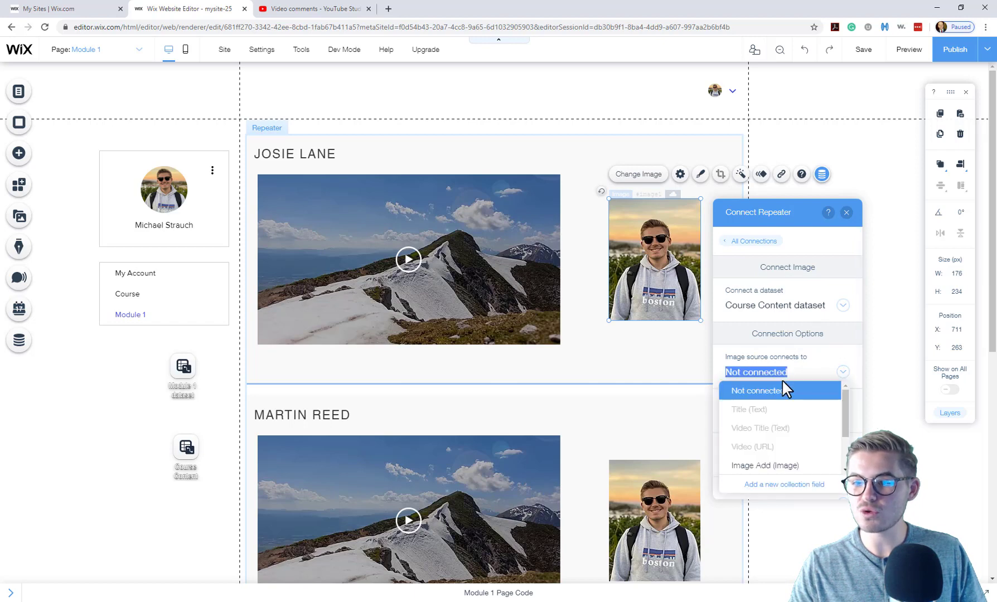
click(769, 468)
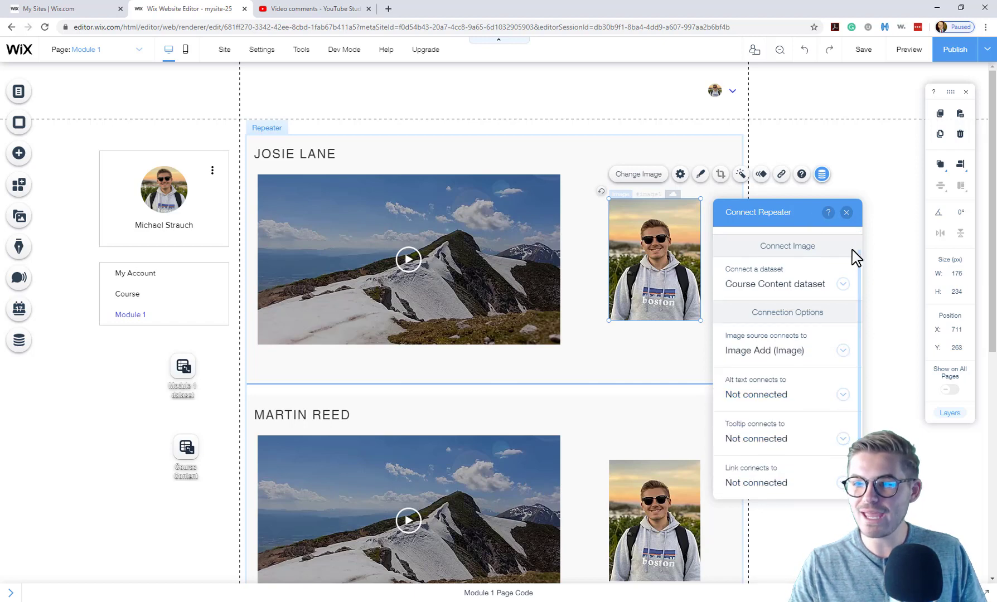
click(847, 213)
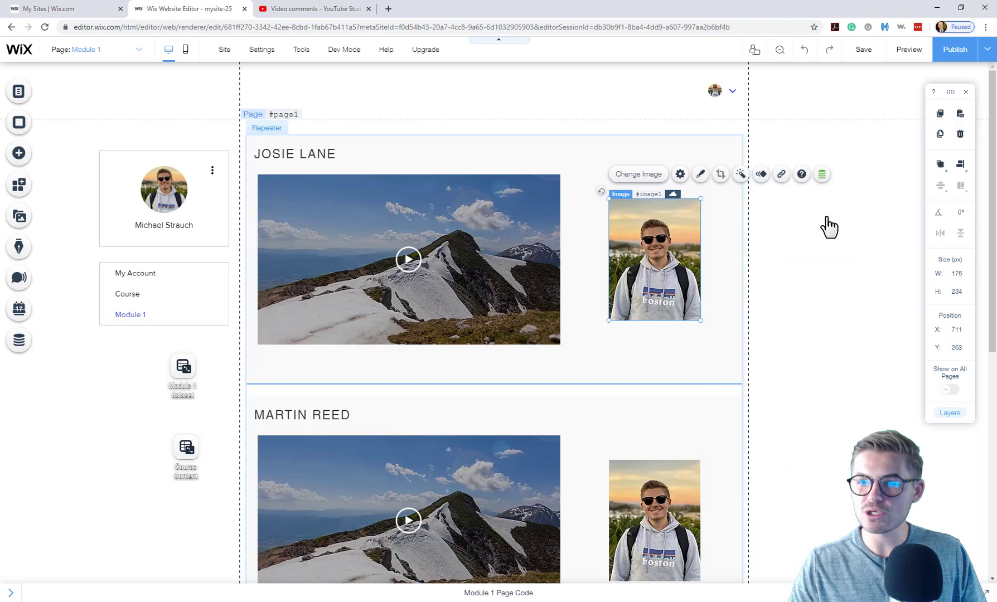
click(863, 49)
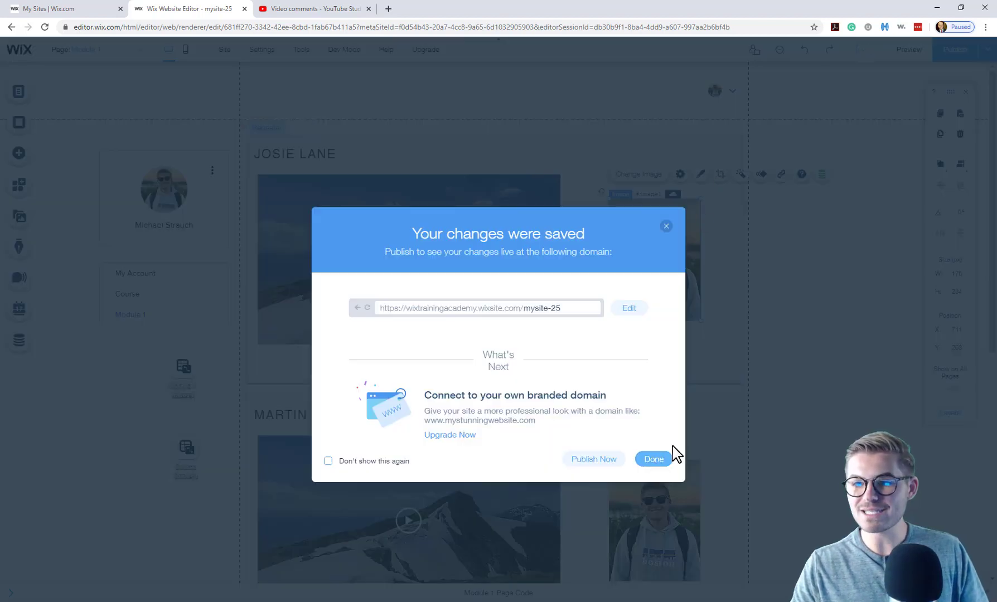
click(653, 459)
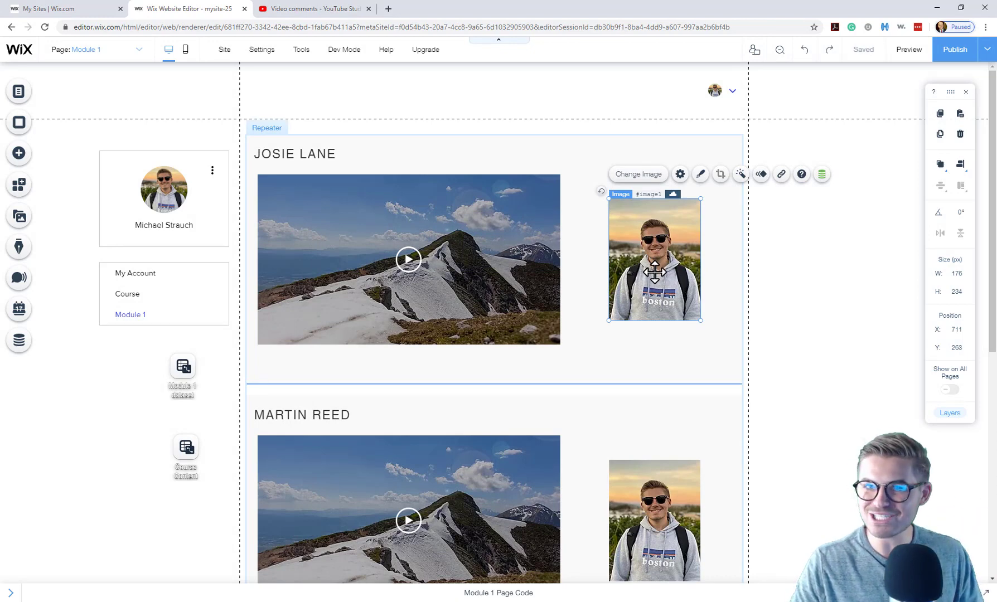
- Preview the page and scroll through the repeater items to check each video and portrait
click(909, 49)
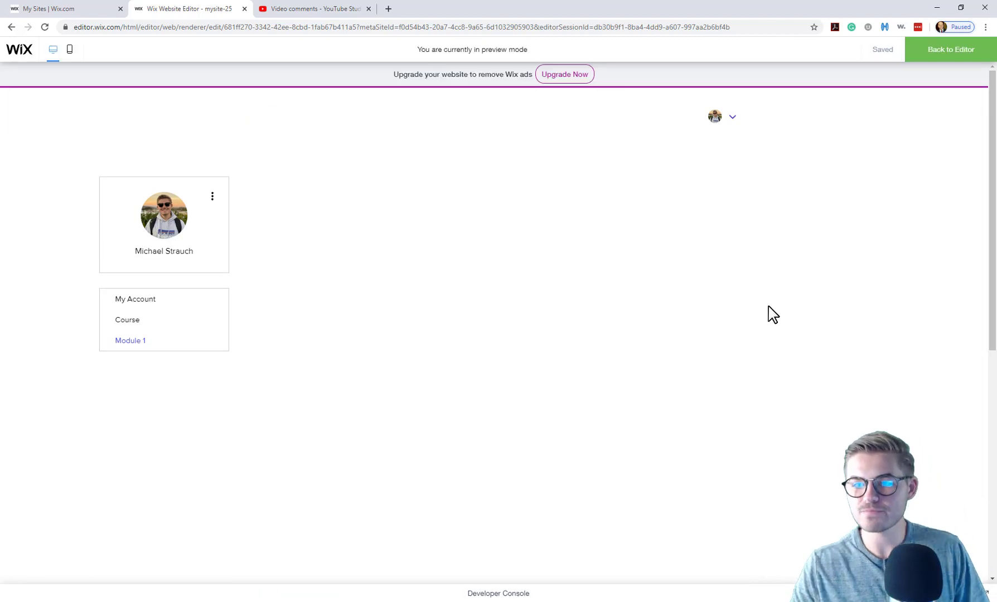
scroll(810, 245, down, 1)
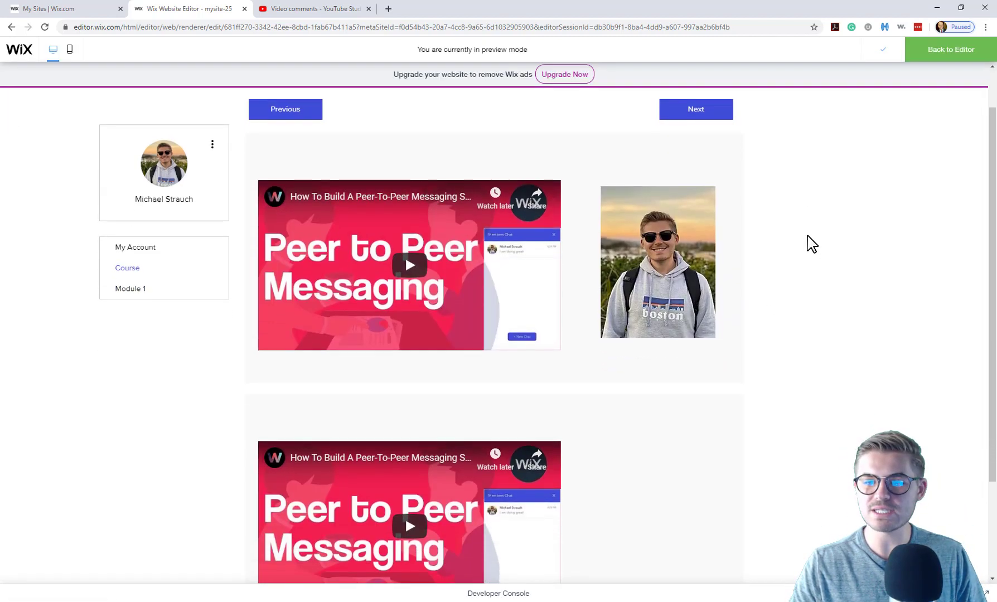
scroll(810, 245, down, 2)
scroll(449, 350, up, 3)
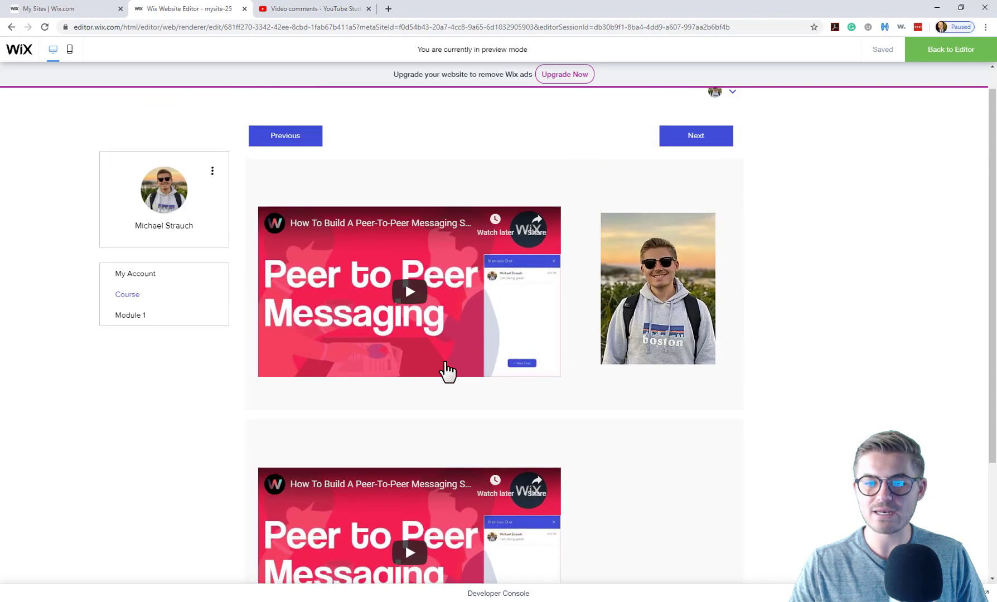
scroll(475, 390, down, 3)
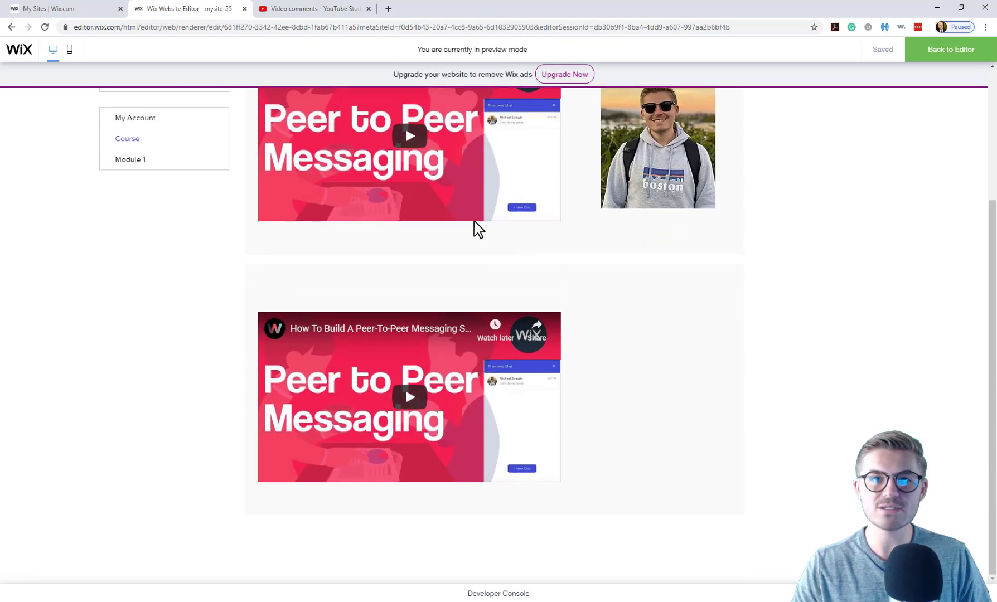
scroll(479, 226, up, 2)
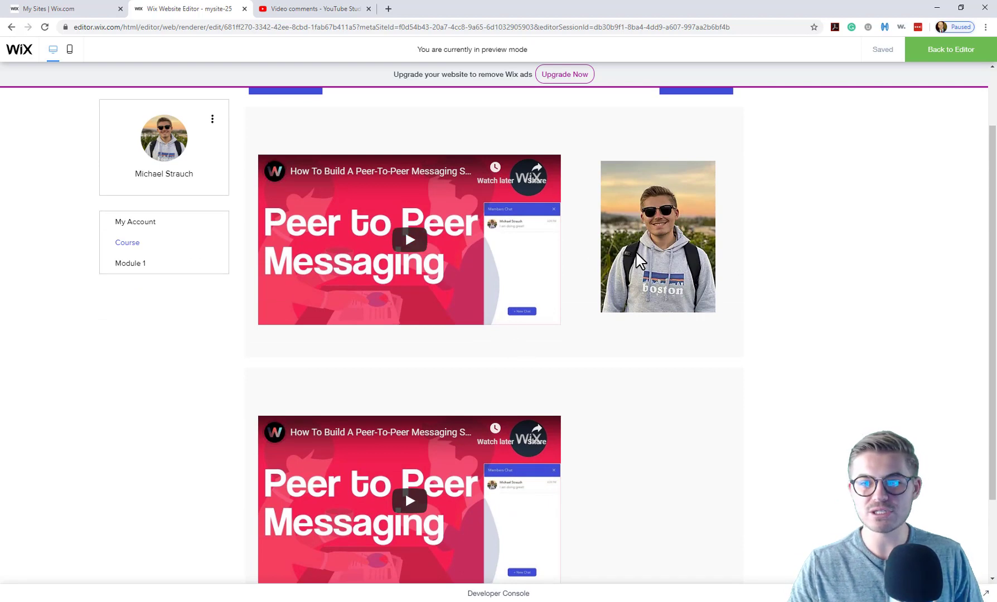
scroll(712, 218, down, 1)
scroll(683, 229, up, 1)
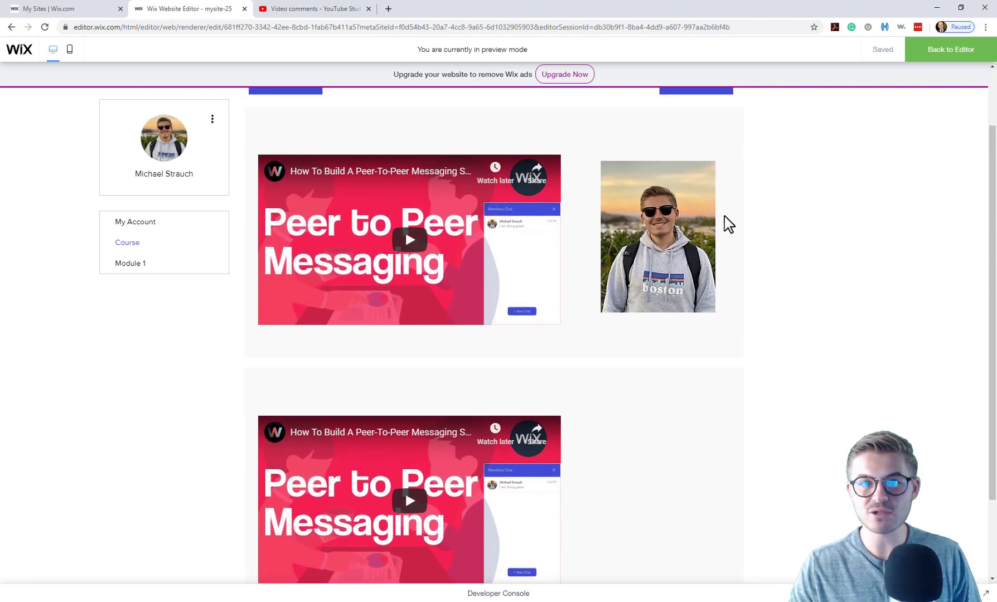
scroll(692, 296, down, 2)
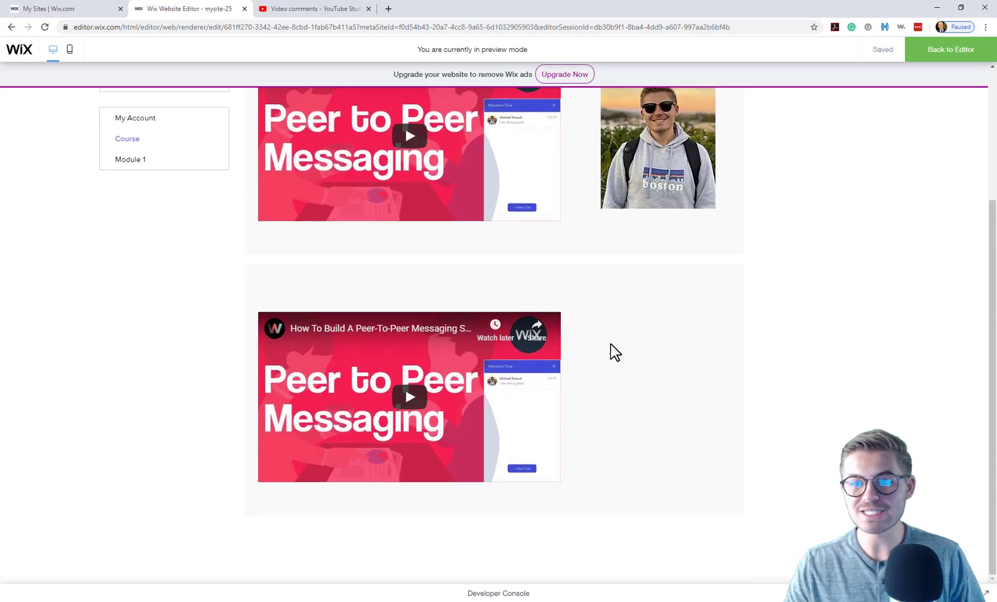
scroll(637, 356, up, 2)
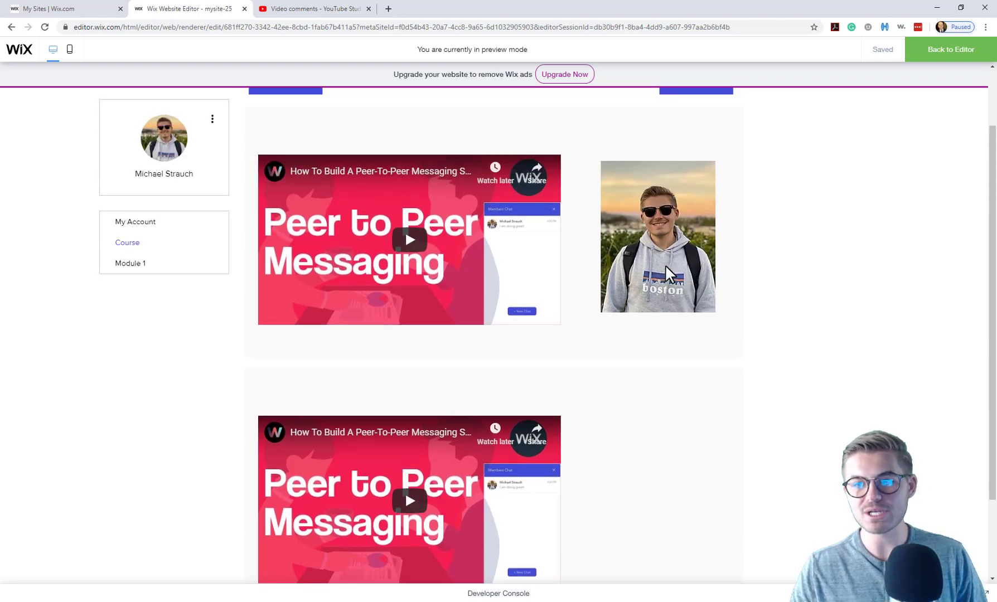
scroll(663, 326, up, 2)
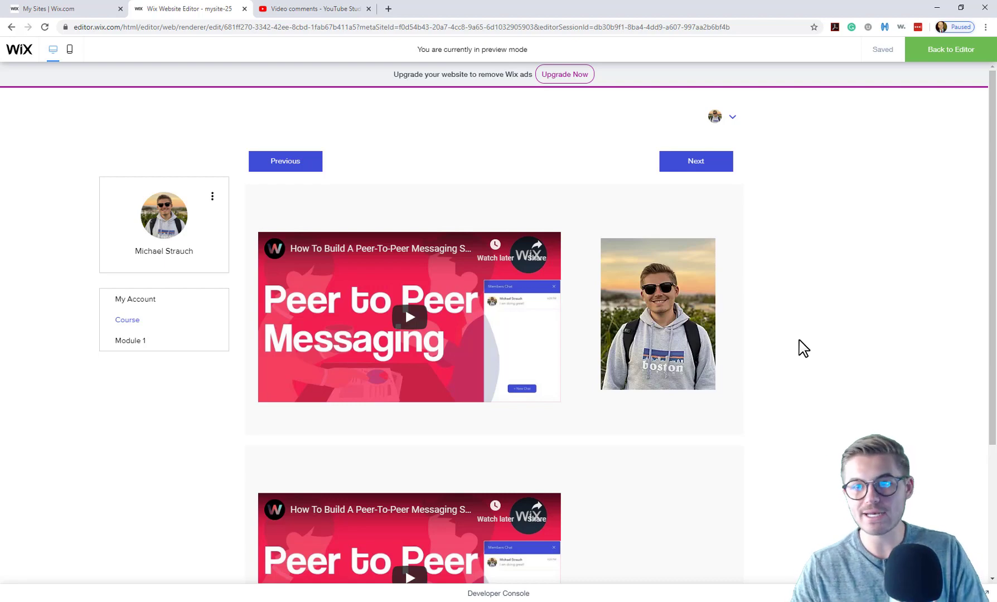
scroll(697, 379, down, 2)
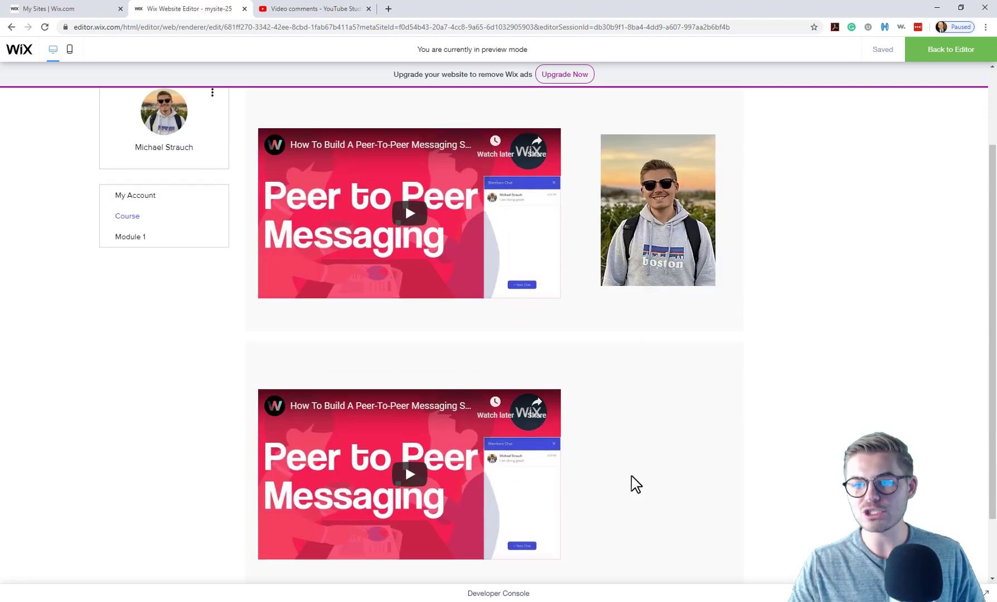
scroll(690, 440, down, 1)
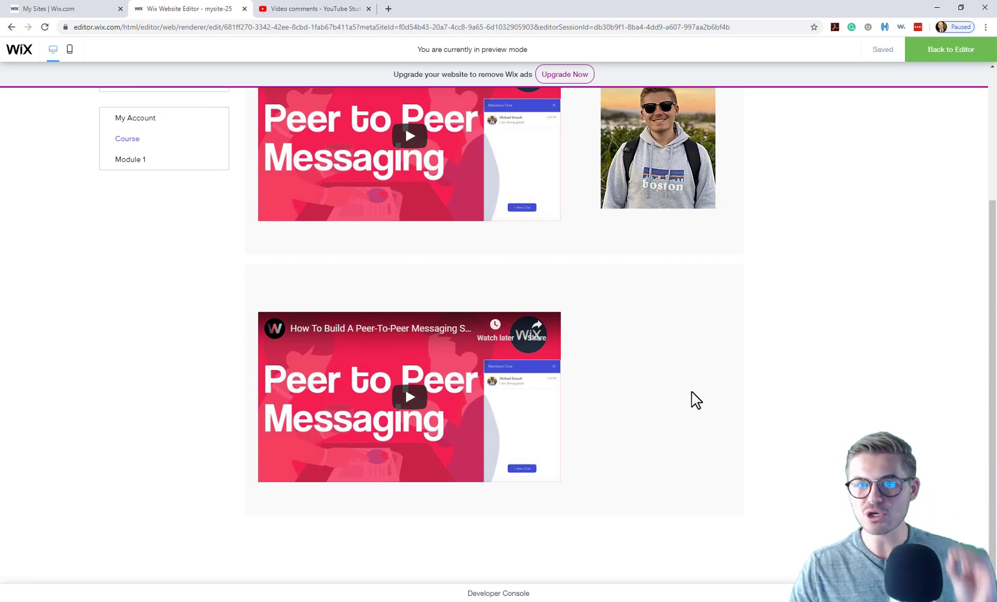
scroll(757, 447, up, 3)
scroll(658, 443, down, 3)
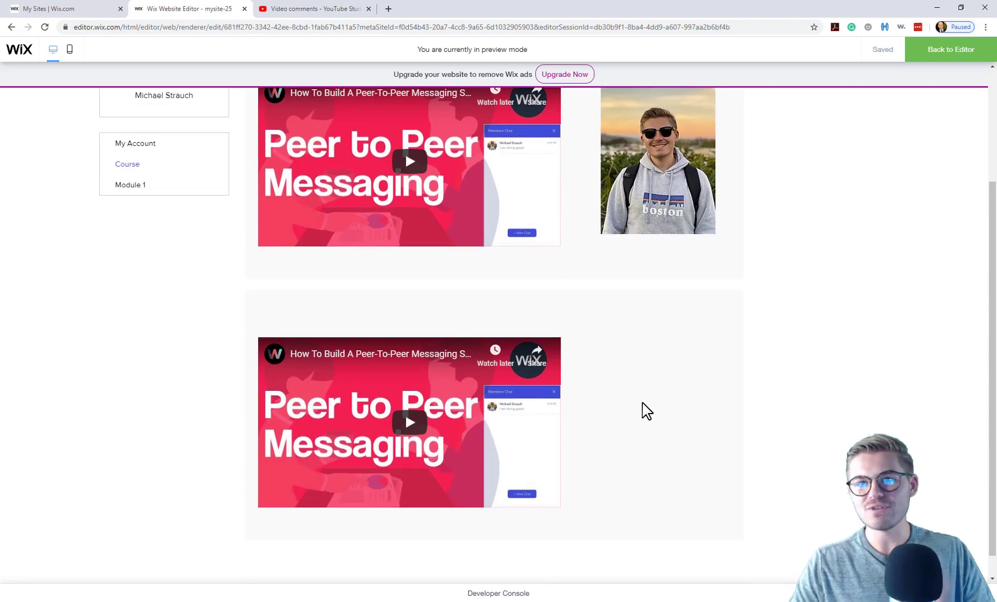
scroll(651, 395, down, 1)
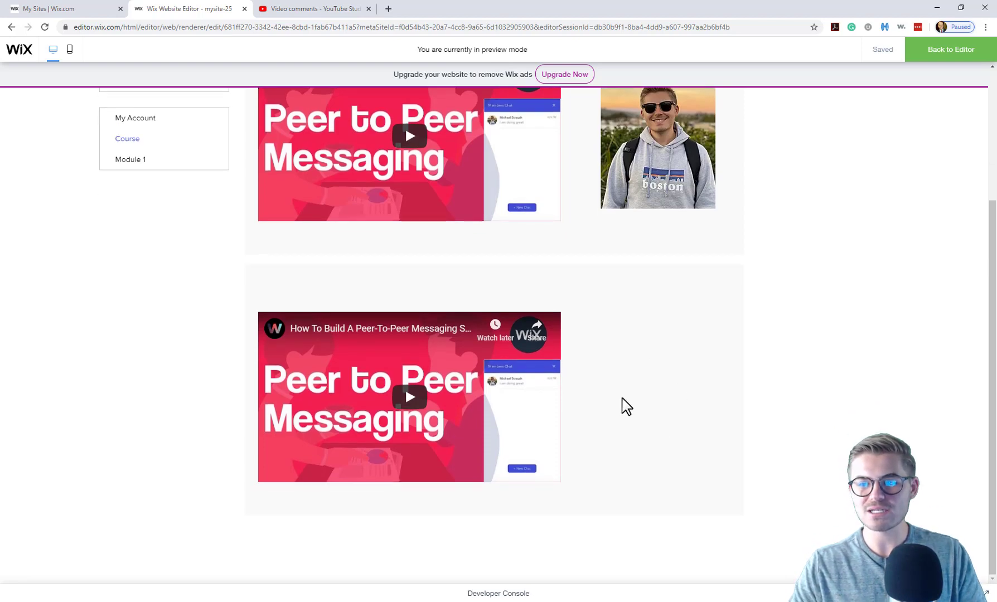
scroll(632, 407, up, 3)
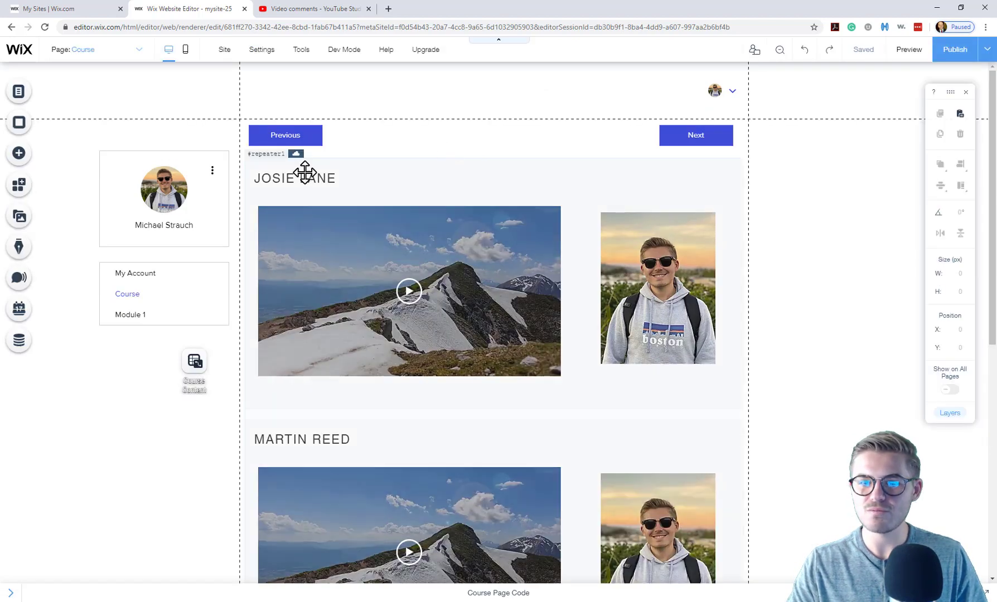
- Bind the repeater's JOSIE LANE heading text to Video Title (Text), then preview the page
click(303, 178)
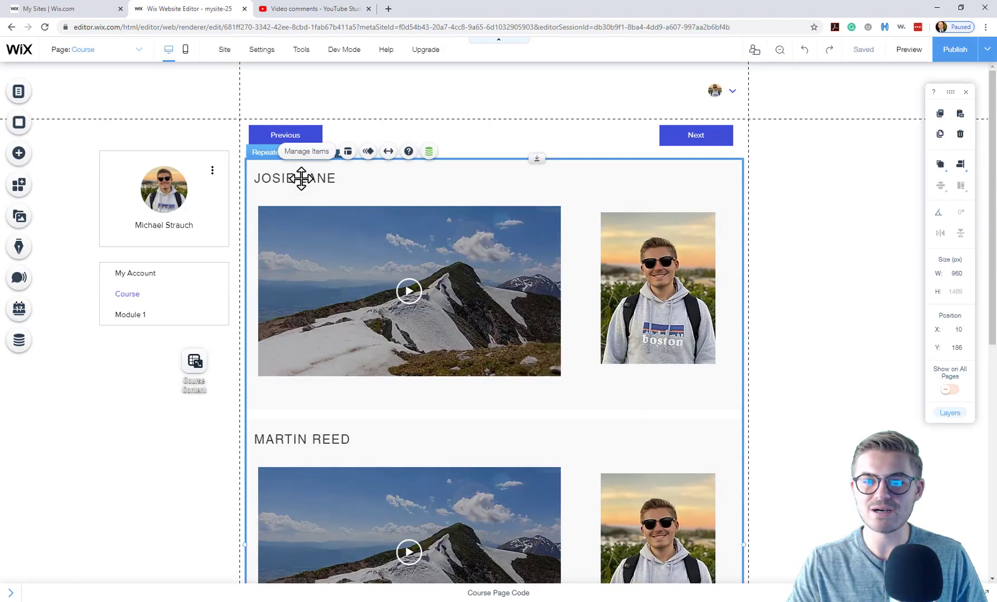
click(301, 178)
click(347, 209)
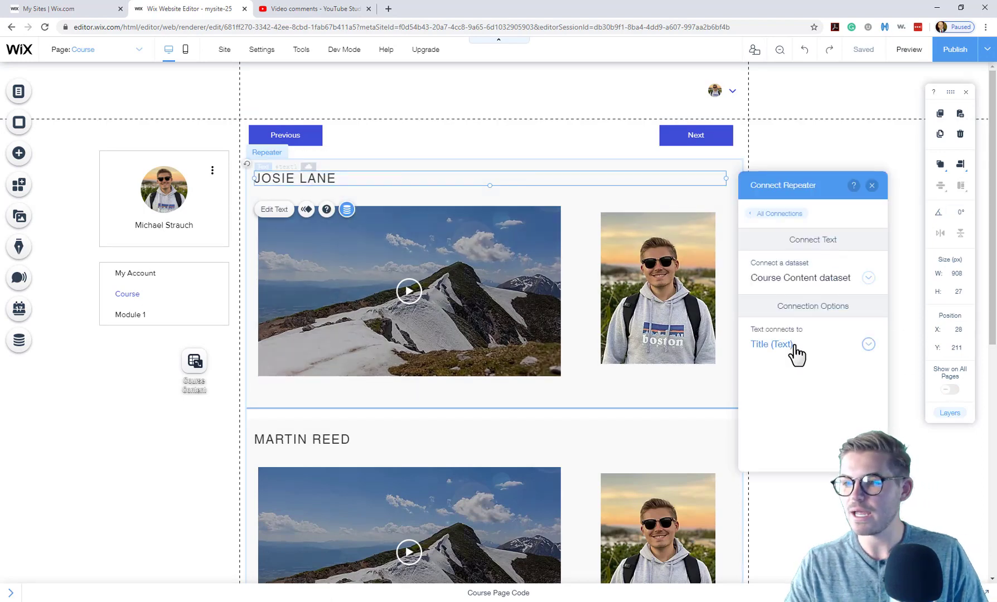
click(796, 350)
click(798, 383)
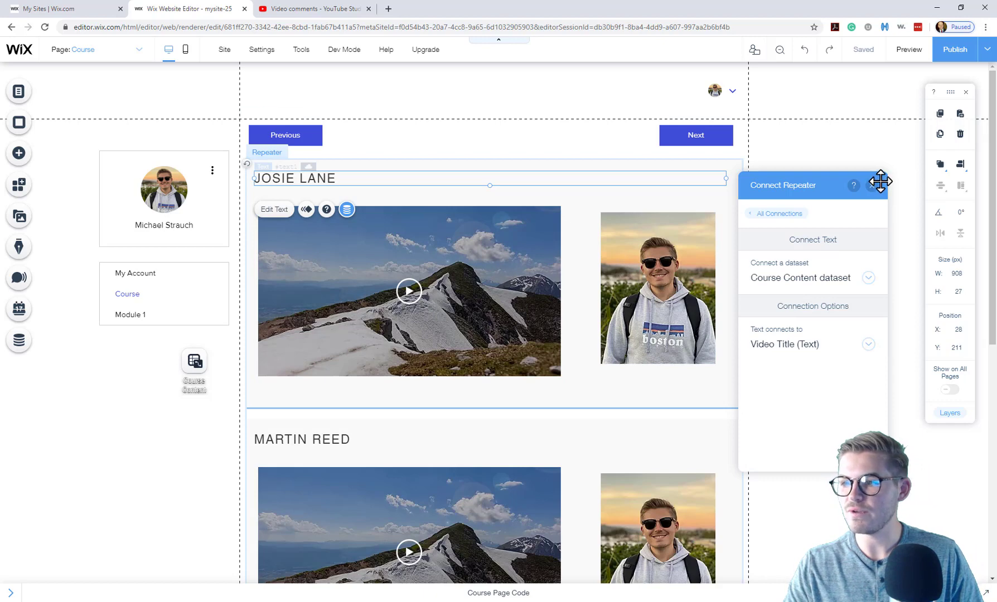
click(873, 185)
click(909, 49)
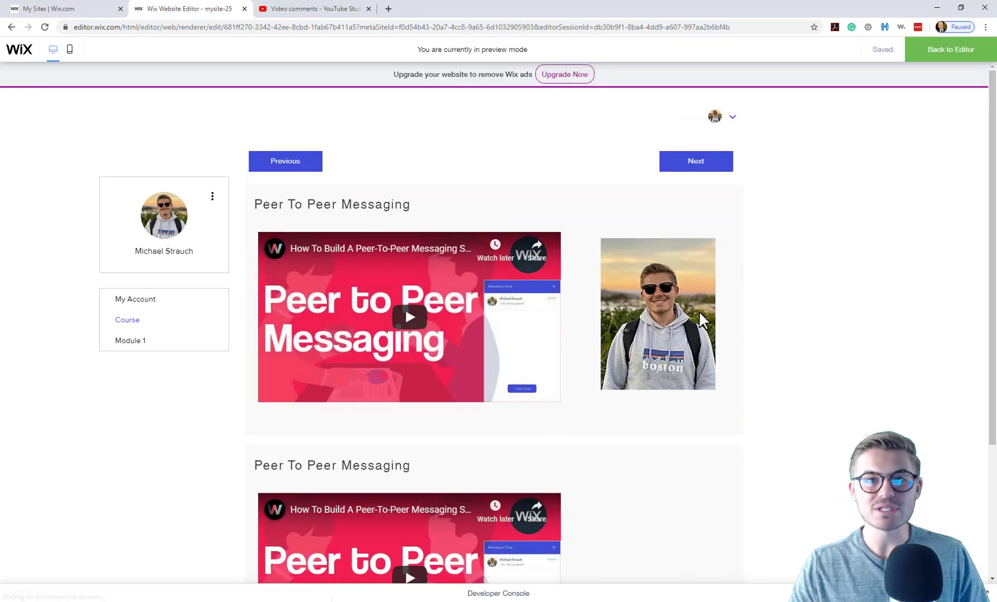
scroll(711, 304, down, 3)
scroll(753, 360, up, 3)
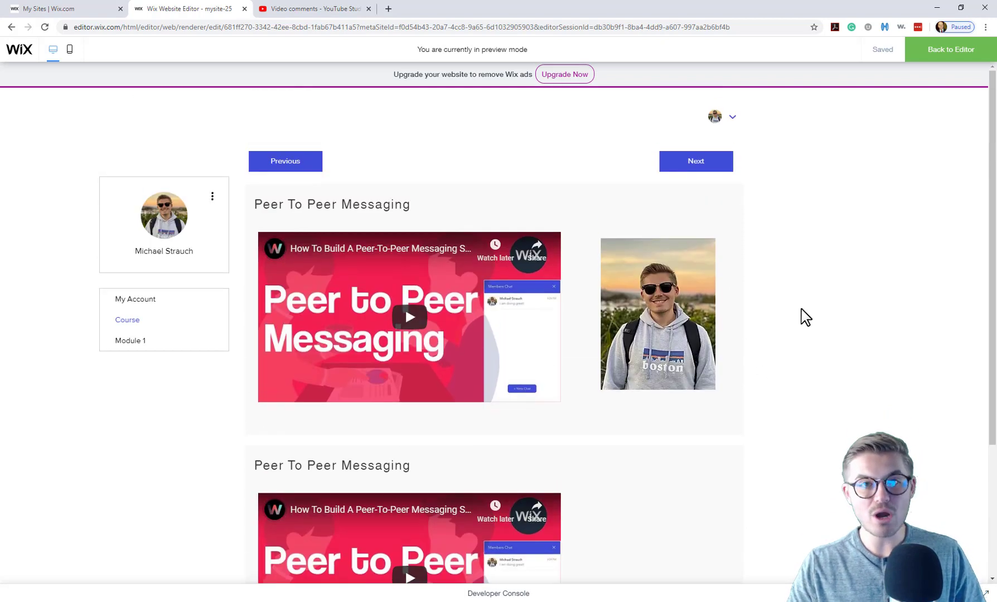